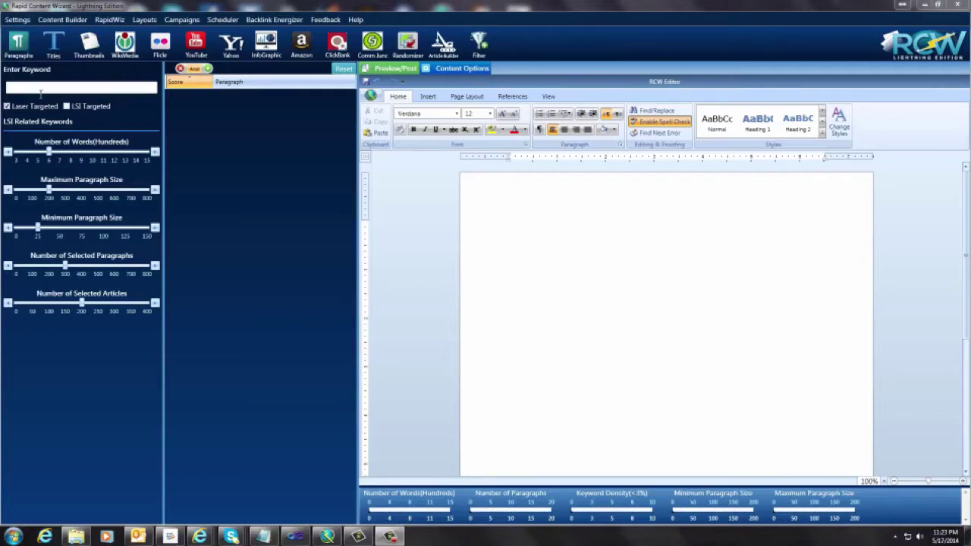
Set the content keyword to "astronomy" and retrieve the list of paragraphs matching it
{"action": "left_click", "coordinate": [41, 92]}
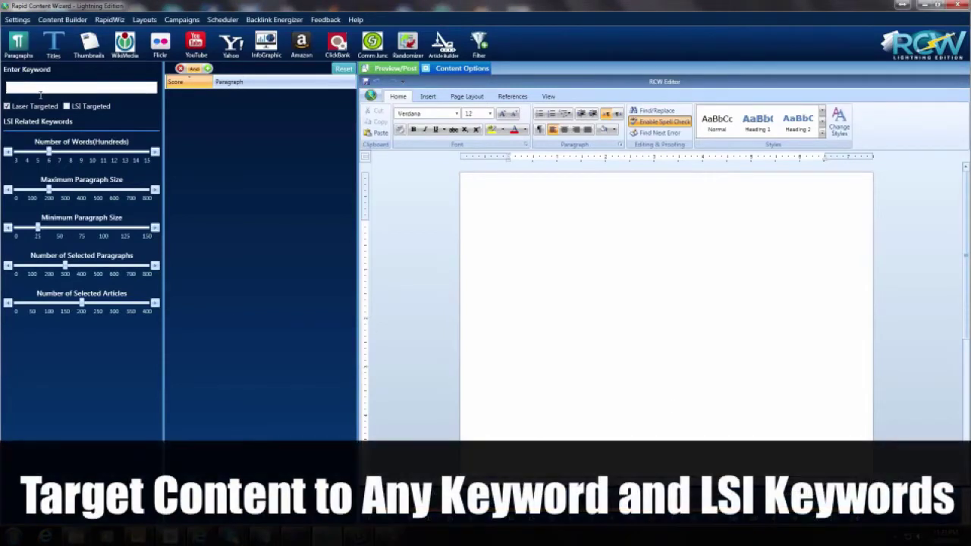
{"action": "type", "text": "astronomy"}
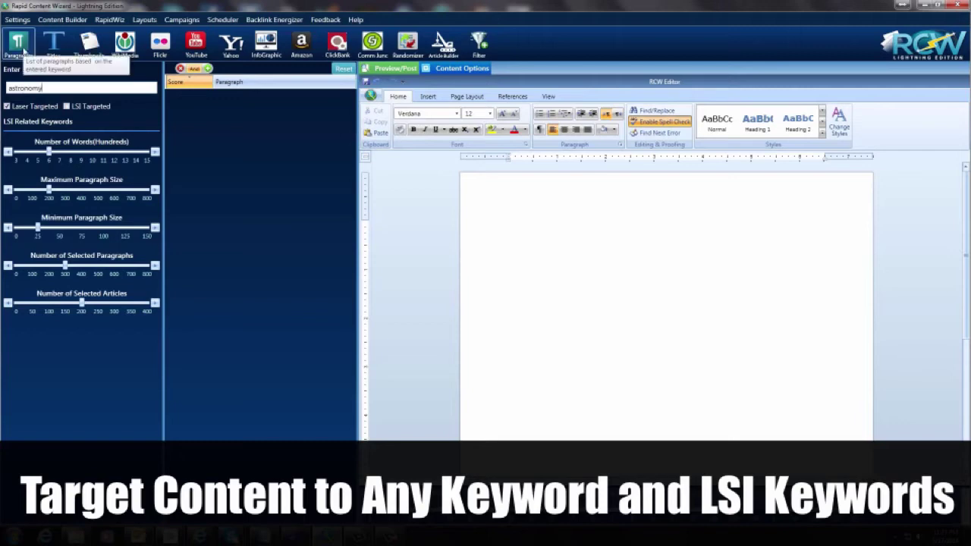
{"action": "left_click", "coordinate": [21, 44]}
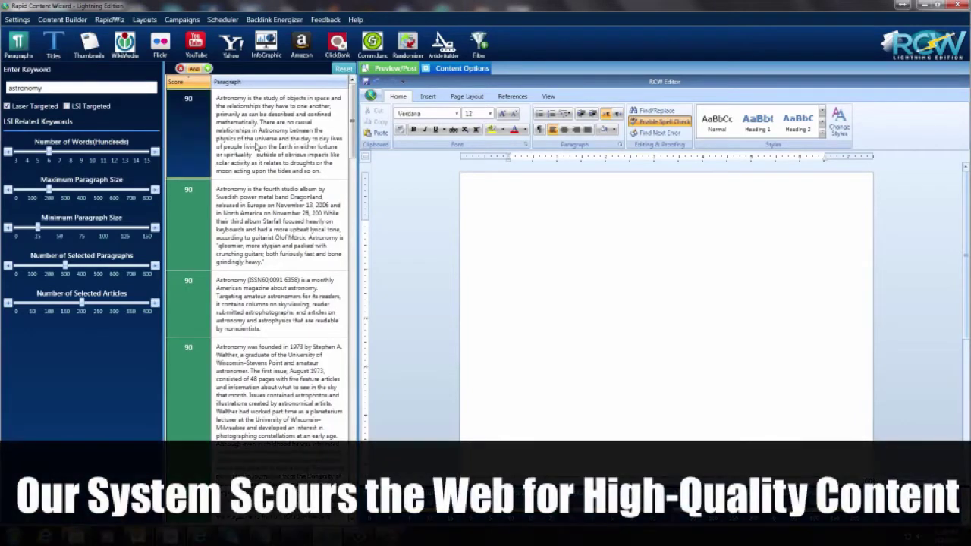
Look through the retrieved astronomy paragraphs and their quality scores, returning to the highest-ranked ones
{"action": "scroll", "coordinate": [273, 174], "scroll_direction": "down", "scroll_amount": 10}
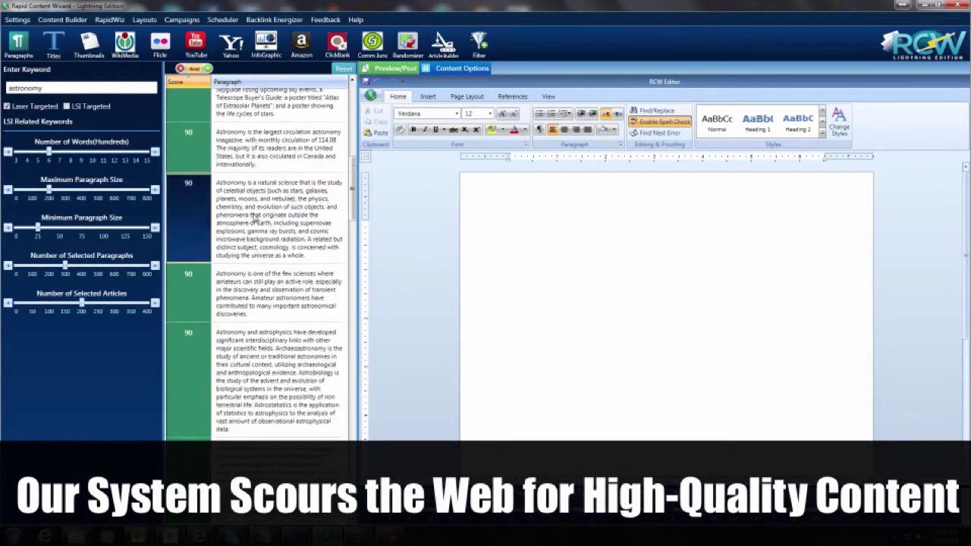
{"action": "scroll", "coordinate": [256, 219], "scroll_direction": "down", "scroll_amount": 5}
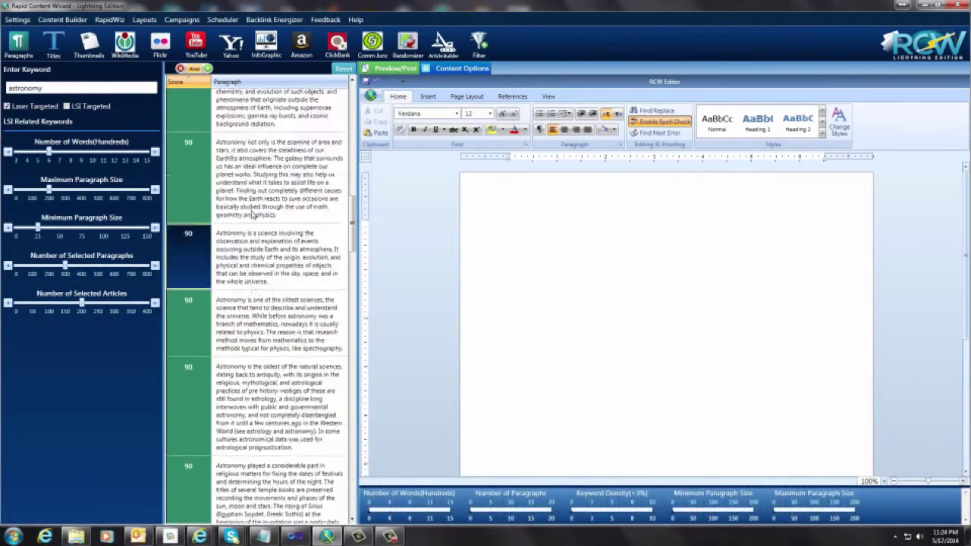
{"action": "scroll", "coordinate": [252, 215], "scroll_direction": "down", "scroll_amount": 6}
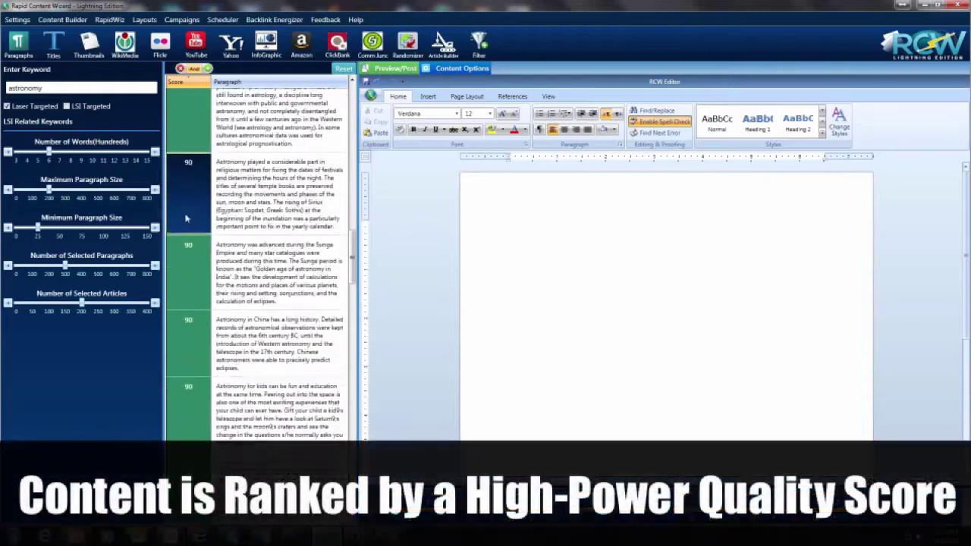
{"action": "scroll", "coordinate": [188, 227], "scroll_direction": "down", "scroll_amount": 8}
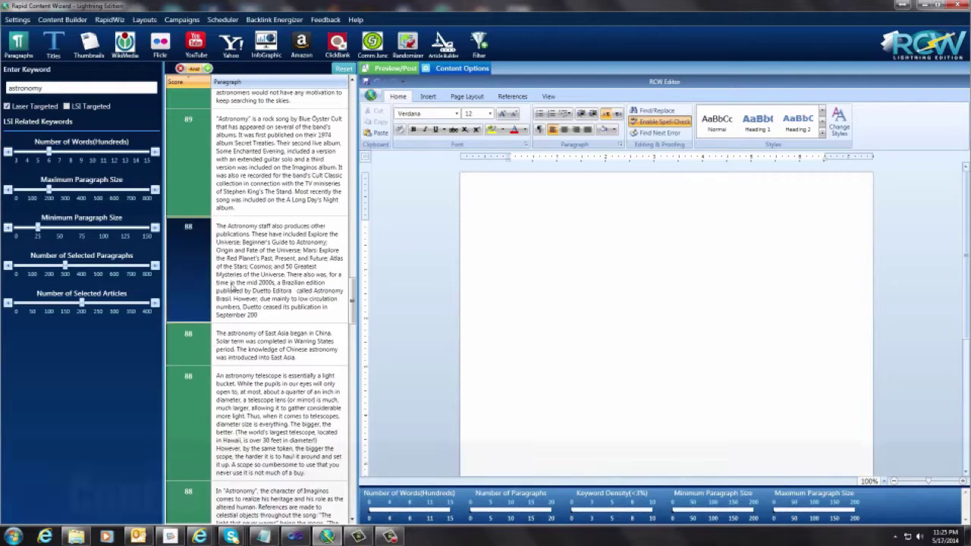
{"action": "scroll", "coordinate": [243, 287], "scroll_direction": "up", "scroll_amount": 6}
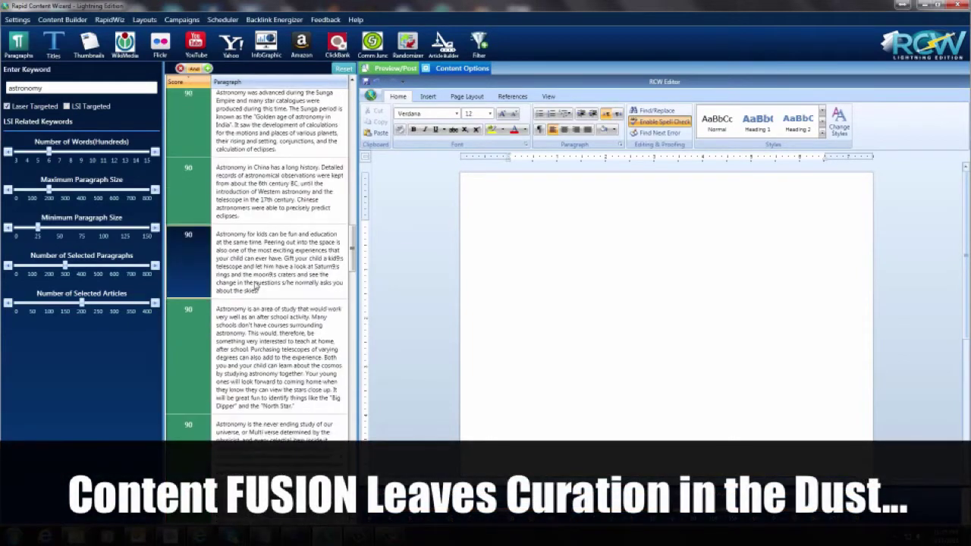
{"action": "scroll", "coordinate": [256, 286], "scroll_direction": "up", "scroll_amount": 10}
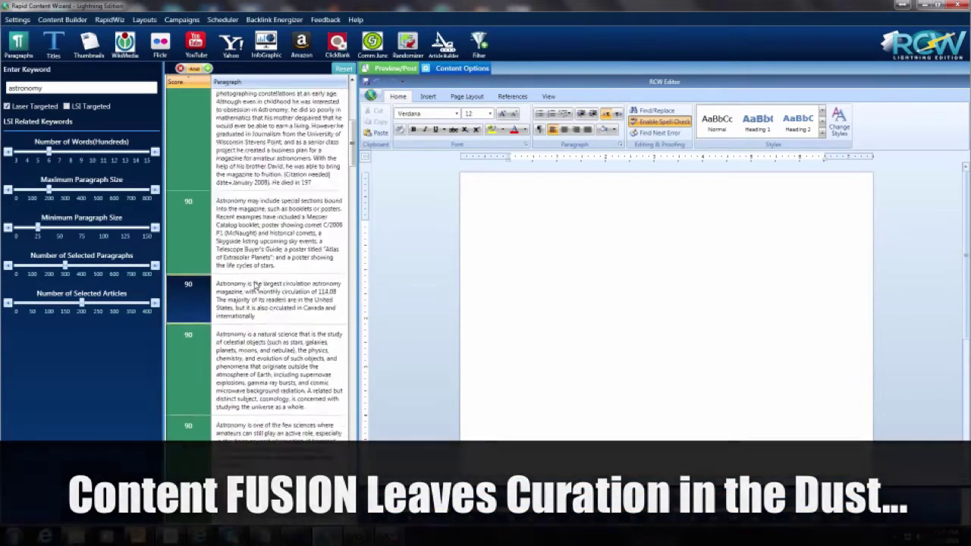
{"action": "scroll", "coordinate": [256, 286], "scroll_direction": "up", "scroll_amount": 6}
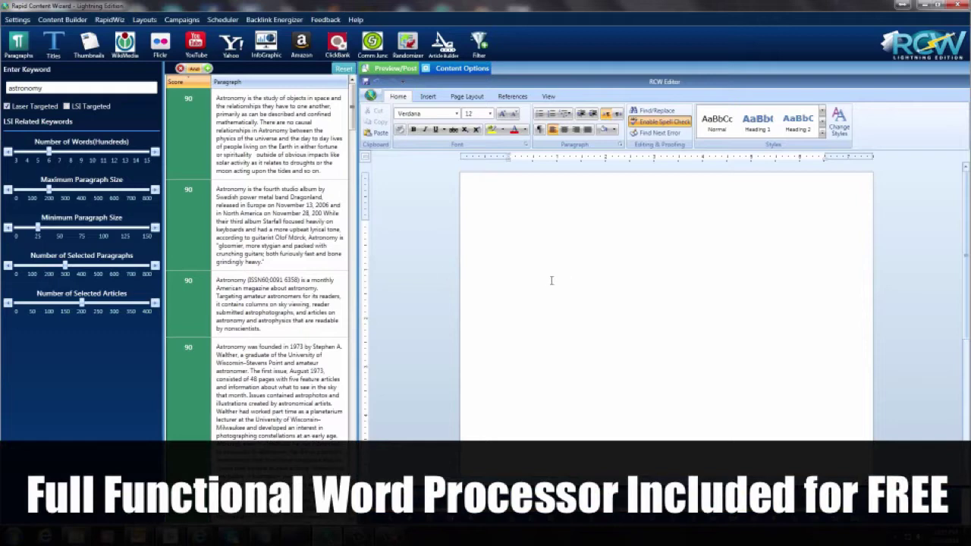
Insert the paragraphs on the study of objects in space, the magazine's 1973 founding, and the natural science of celestial objects into the article
{"action": "double_click", "coordinate": [190, 153]}
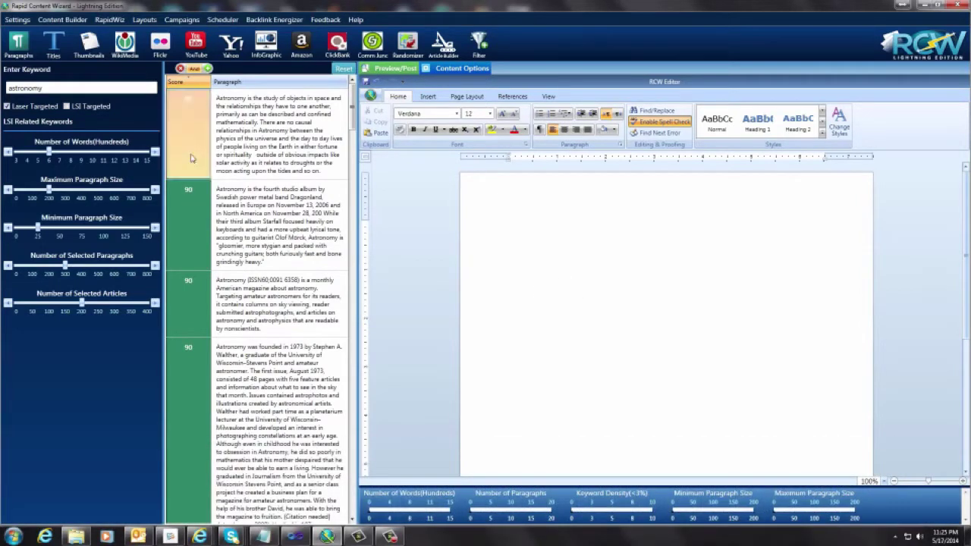
{"action": "double_click", "coordinate": [203, 287]}
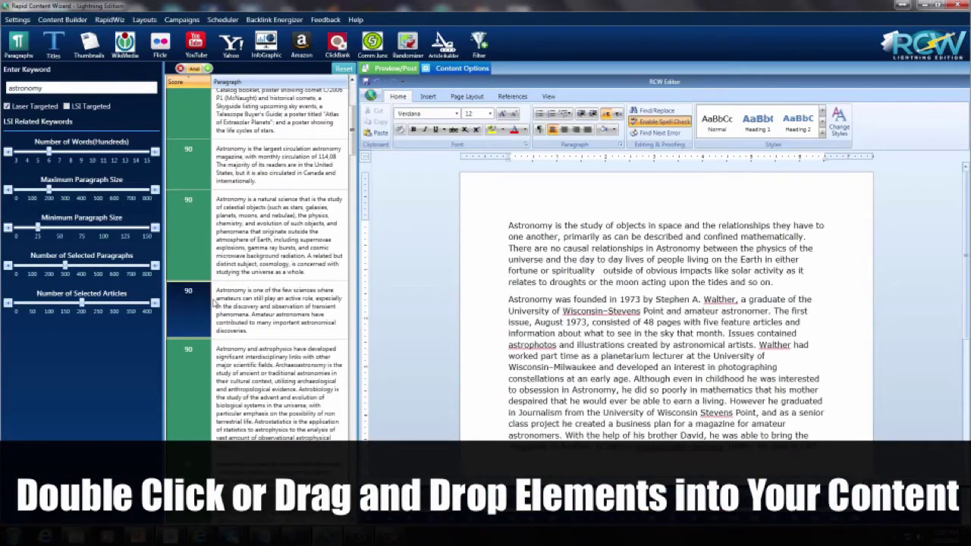
{"action": "double_click", "coordinate": [205, 232]}
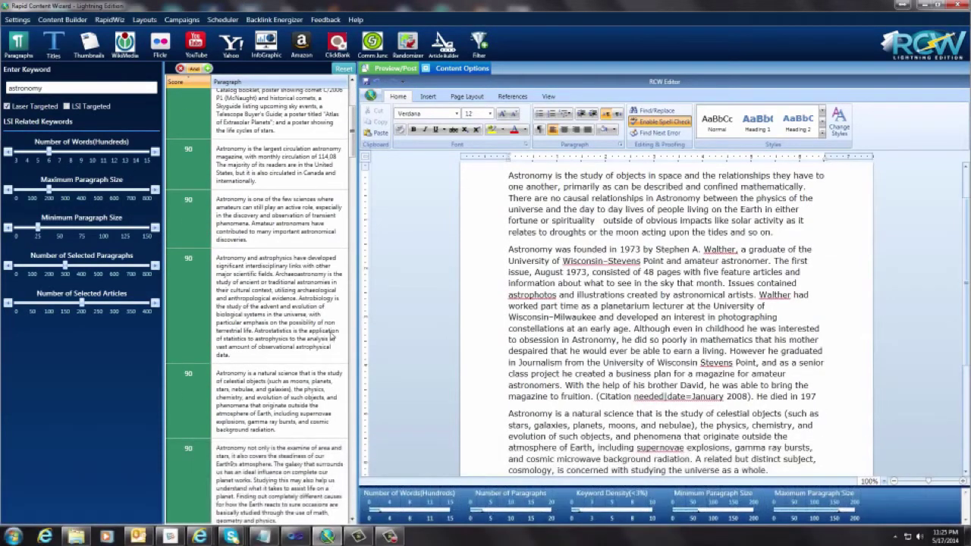
Add the paragraphs about astronomy as one of the oldest sciences and its considerable part in religious matters
{"action": "scroll", "coordinate": [190, 305], "scroll_direction": "down", "scroll_amount": 3}
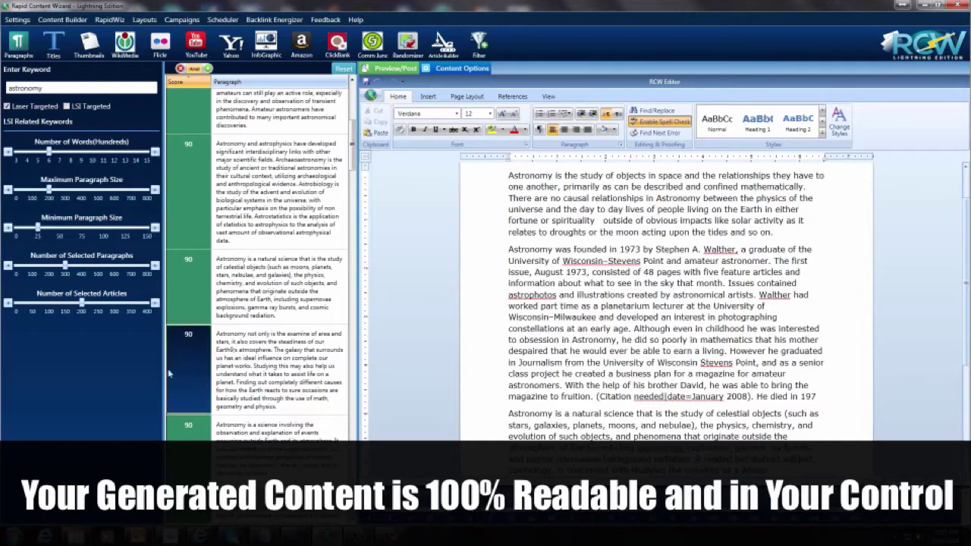
{"action": "scroll", "coordinate": [186, 349], "scroll_direction": "down", "scroll_amount": 4}
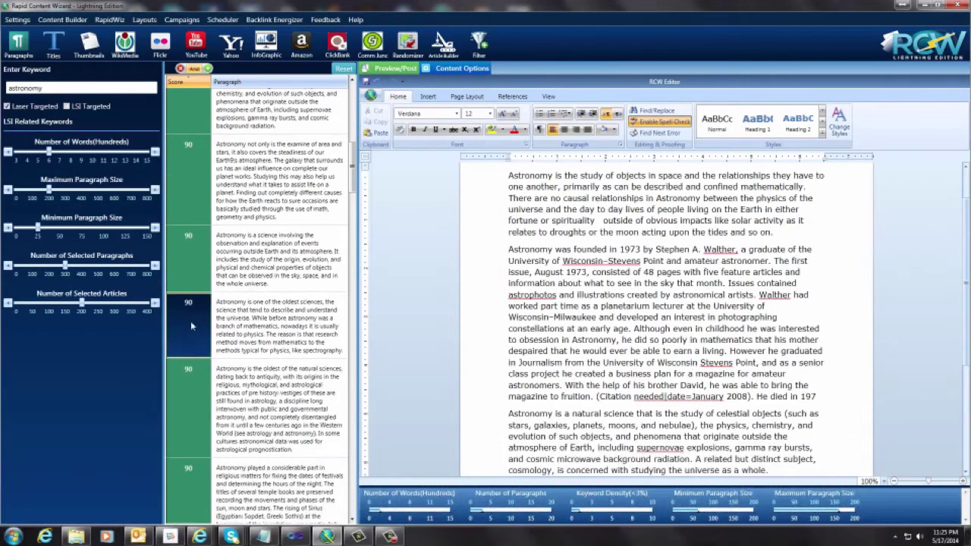
{"action": "scroll", "coordinate": [190, 326], "scroll_direction": "down", "scroll_amount": 2}
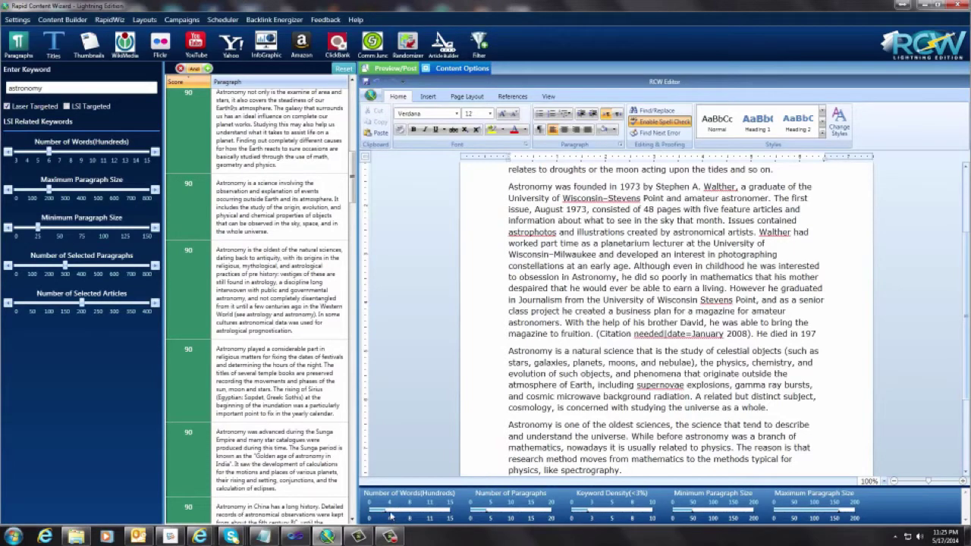
{"action": "left_click", "coordinate": [200, 395]}
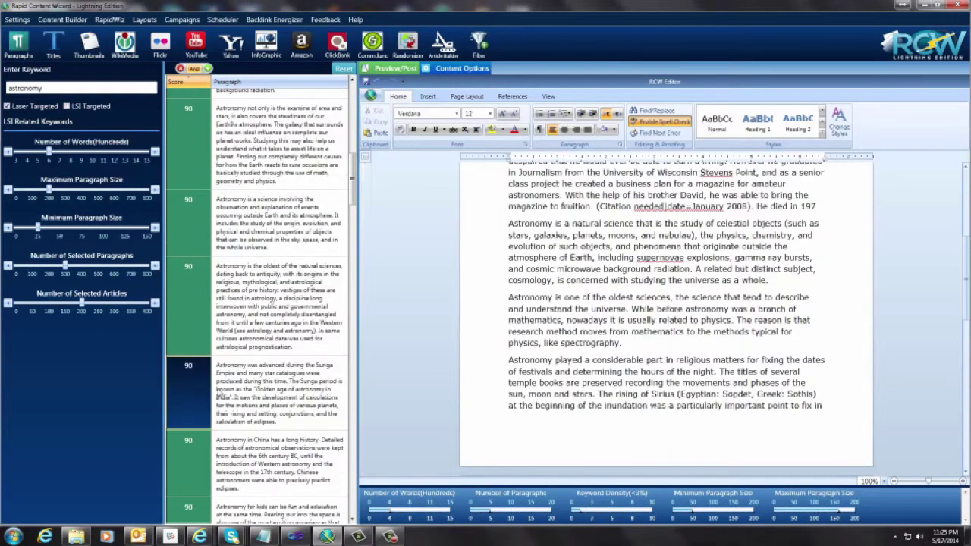
Add the paragraphs about astronomy as an after-school activity, the Blue Öyster Cult rock song, and the astronomy telescope as a light bucket
{"action": "scroll", "coordinate": [219, 392], "scroll_direction": "down", "scroll_amount": 5}
{"action": "left_click", "coordinate": [225, 376]}
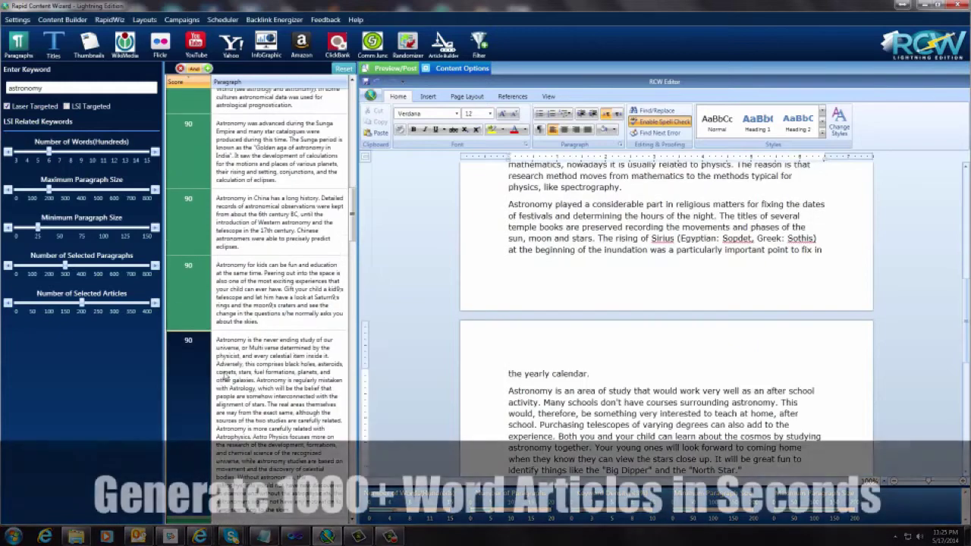
{"action": "scroll", "coordinate": [225, 377], "scroll_direction": "down", "scroll_amount": 3}
{"action": "left_click", "coordinate": [226, 401]}
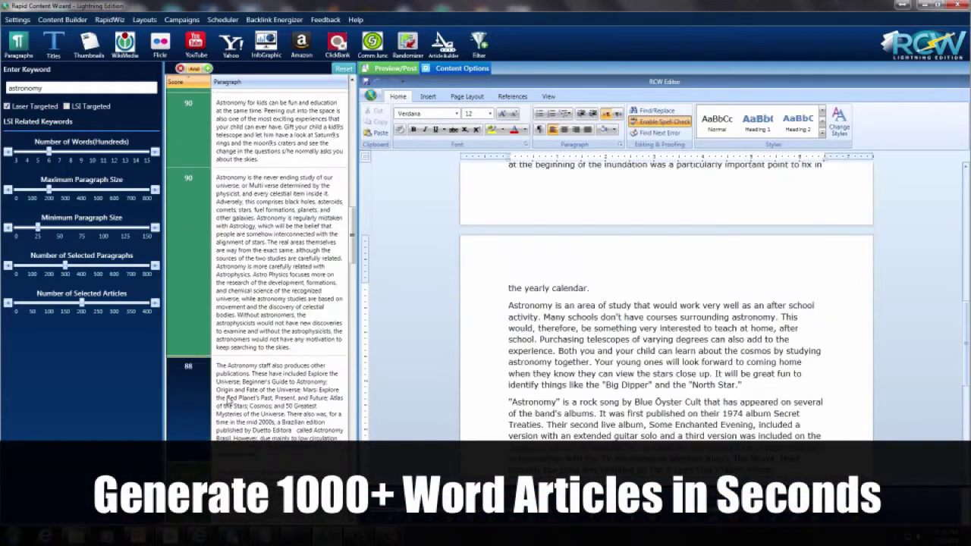
{"action": "scroll", "coordinate": [227, 401], "scroll_direction": "down", "scroll_amount": 3}
{"action": "left_click", "coordinate": [226, 400]}
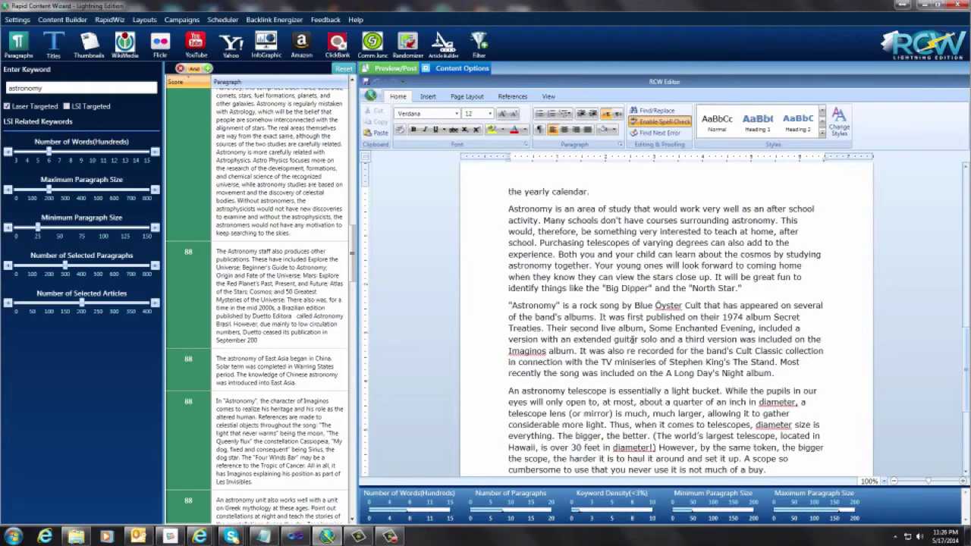
Retrieve the titles for the keyword and insert "Astronomy Real Star Power" as the article's title
{"action": "scroll", "coordinate": [630, 340], "scroll_direction": "up", "scroll_amount": 10}
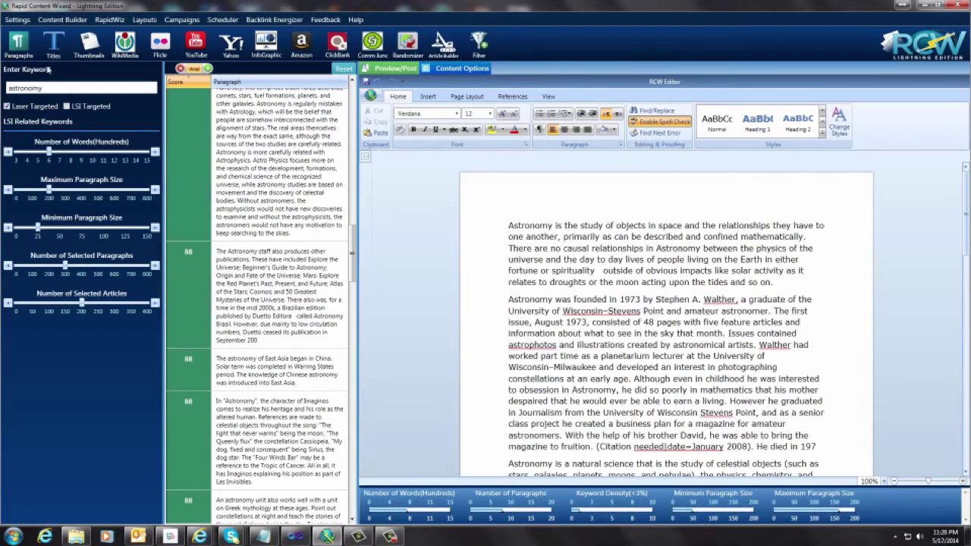
{"action": "left_click", "coordinate": [53, 45]}
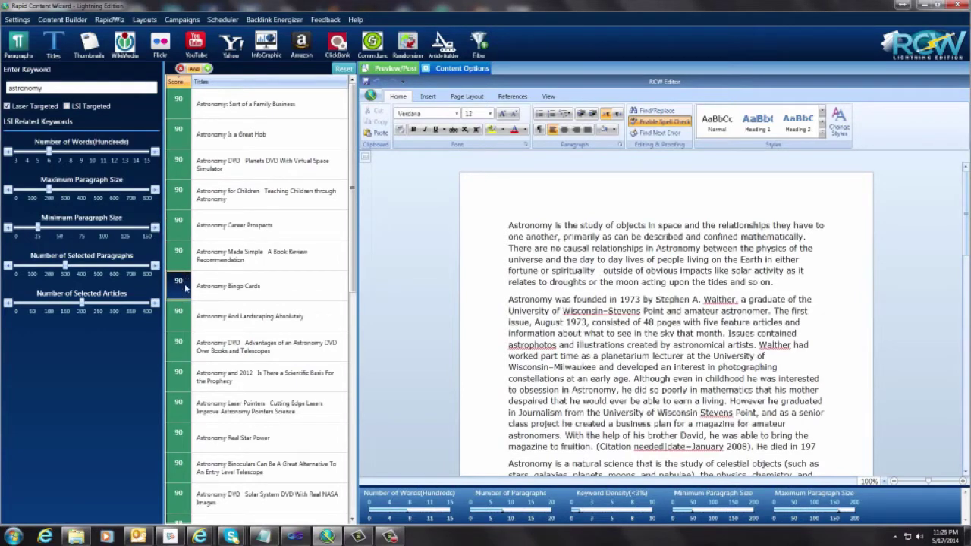
{"action": "left_click", "coordinate": [191, 429]}
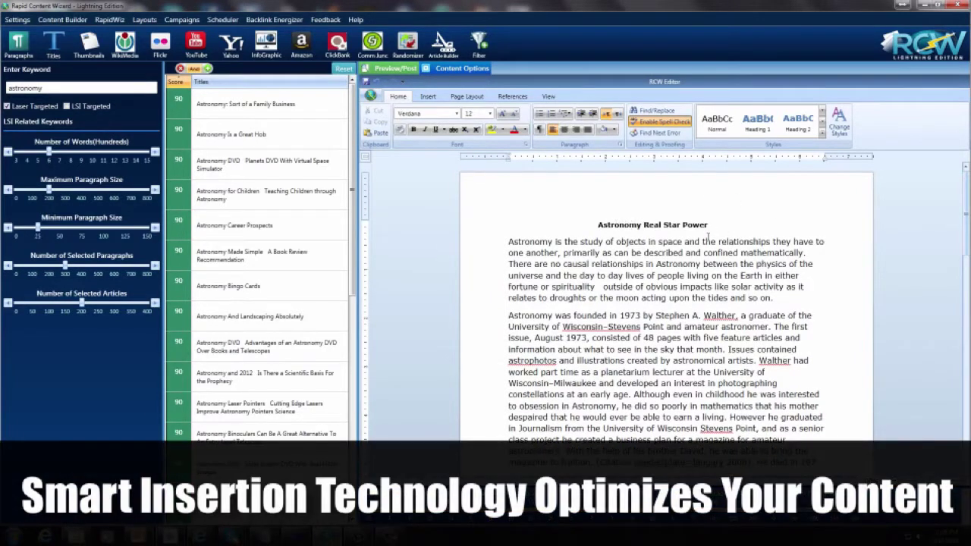
Retrieve thumbnails for the keyword and insert "Take Me to the Stars & I'll Show You the Universe" beneath the article's title
{"action": "left_click", "coordinate": [84, 51]}
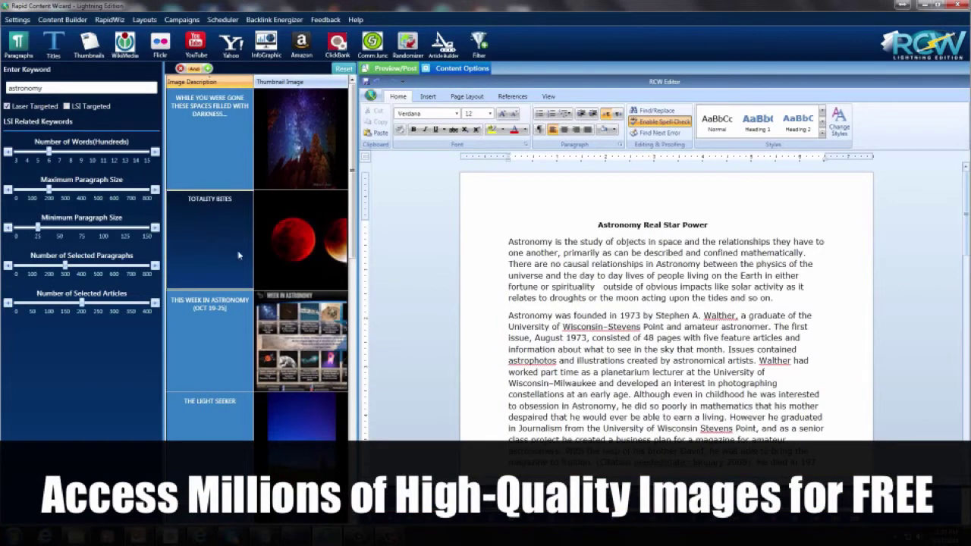
{"action": "scroll", "coordinate": [203, 256], "scroll_direction": "down", "scroll_amount": 10}
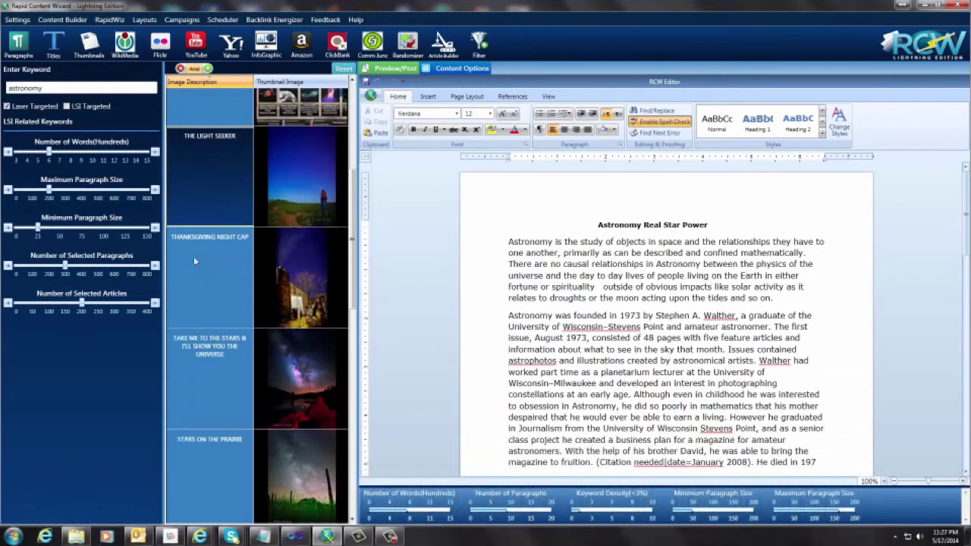
{"action": "scroll", "coordinate": [194, 262], "scroll_direction": "down", "scroll_amount": 2}
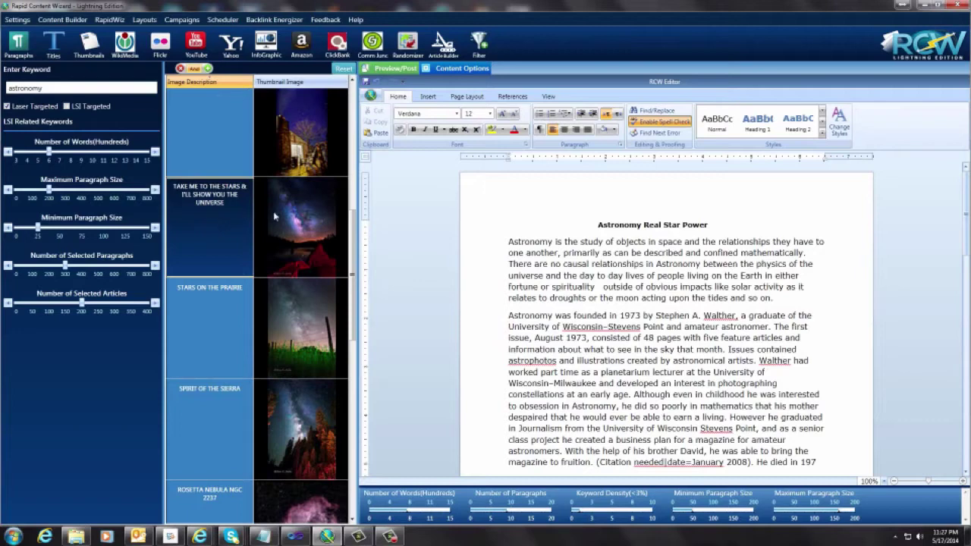
{"action": "double_click", "coordinate": [202, 225]}
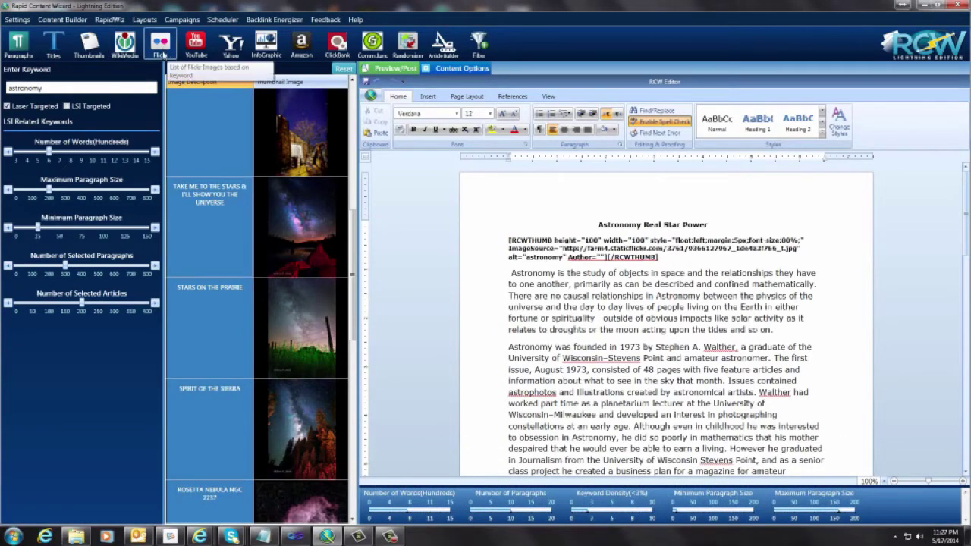
Retrieve Flickr images and place "Rosetta Nebula NGC 2237" between the natural science paragraph and the oldest sciences paragraph
{"action": "left_click", "coordinate": [160, 53]}
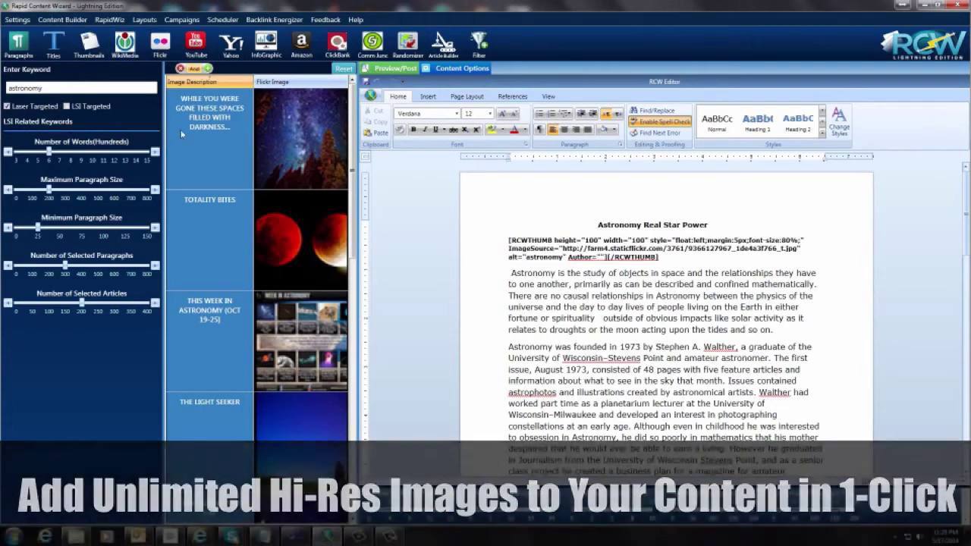
{"action": "scroll", "coordinate": [205, 299], "scroll_direction": "down", "scroll_amount": 1}
{"action": "scroll", "coordinate": [205, 300], "scroll_direction": "down", "scroll_amount": 15}
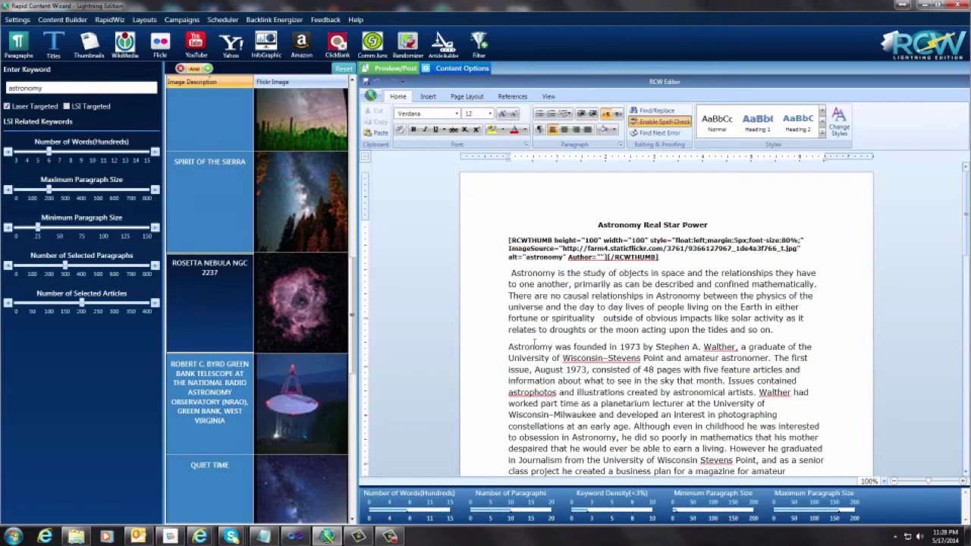
{"action": "scroll", "coordinate": [586, 345], "scroll_direction": "down", "scroll_amount": 4}
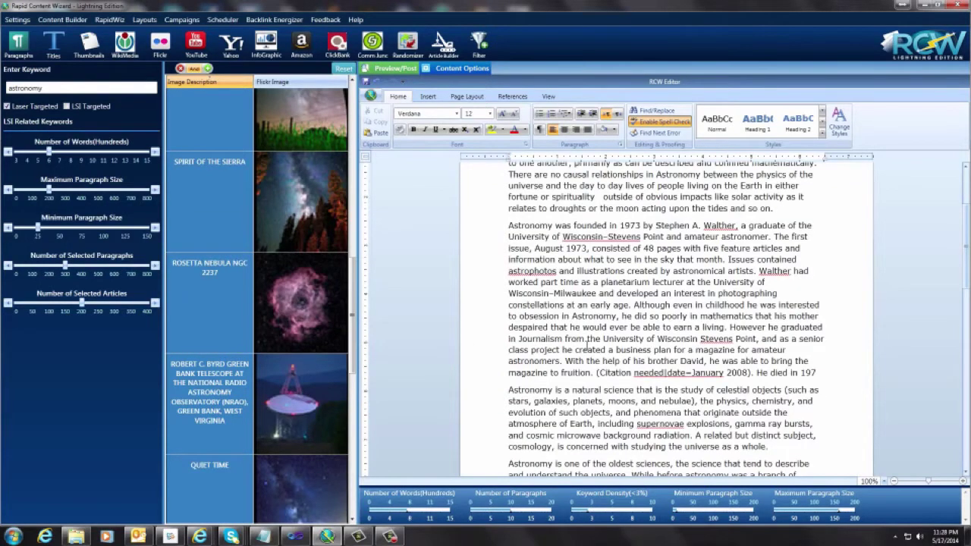
{"action": "scroll", "coordinate": [586, 345], "scroll_direction": "down", "scroll_amount": 4}
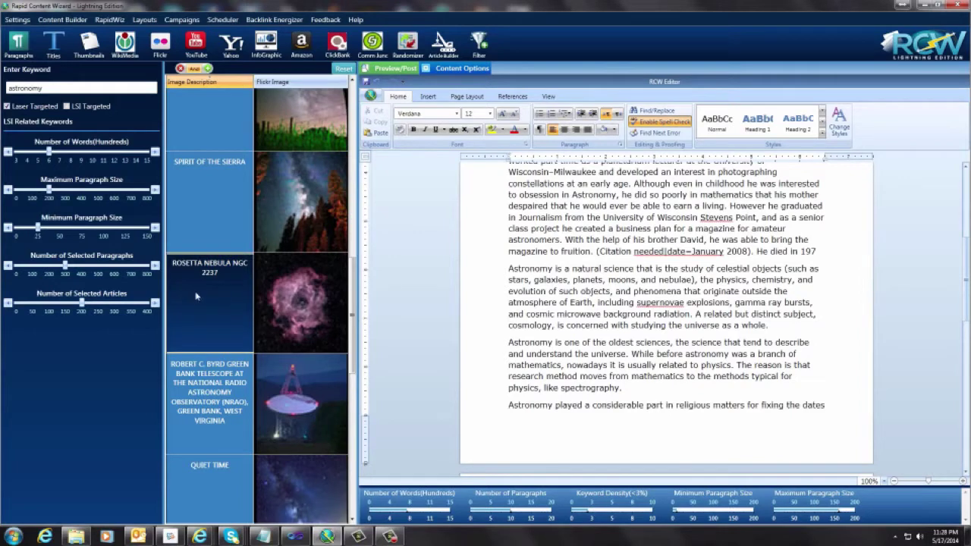
{"action": "left_click_drag", "start_coordinate": [195, 295], "coordinate": [818, 328]}
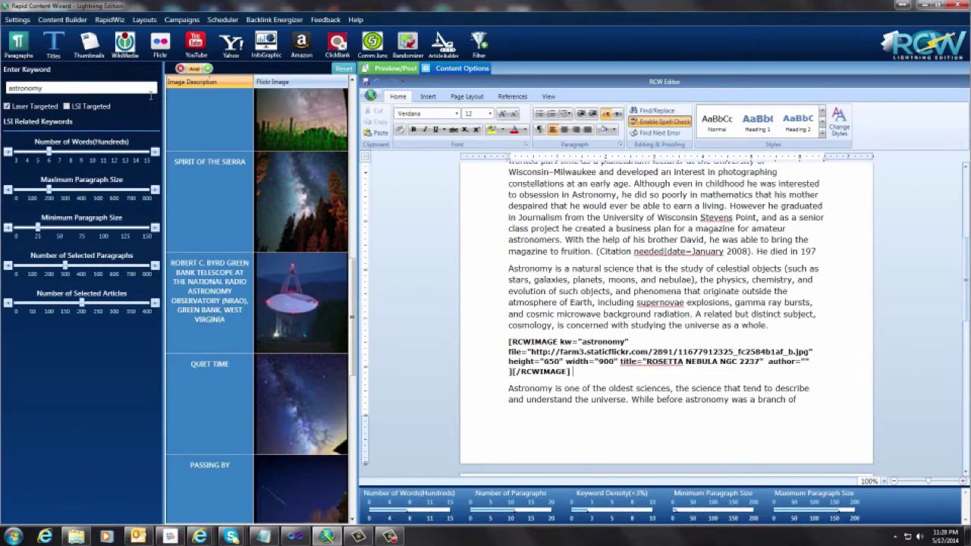
Retrieve YouTube videos and place "Webcam Astronomy - With Real Video" between the oldest sciences paragraph and the religious matters paragraph
{"action": "left_click", "coordinate": [195, 55]}
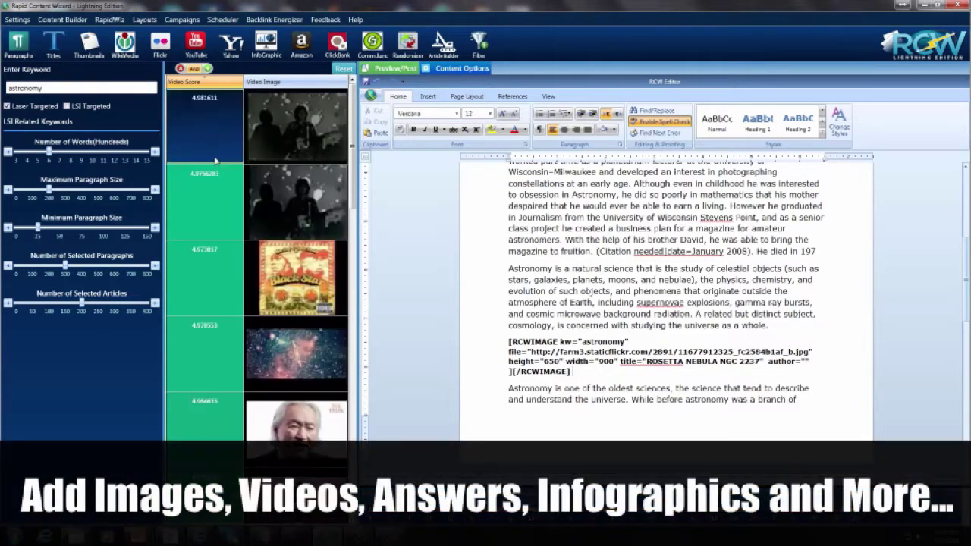
{"action": "scroll", "coordinate": [303, 213], "scroll_direction": "down", "scroll_amount": 5}
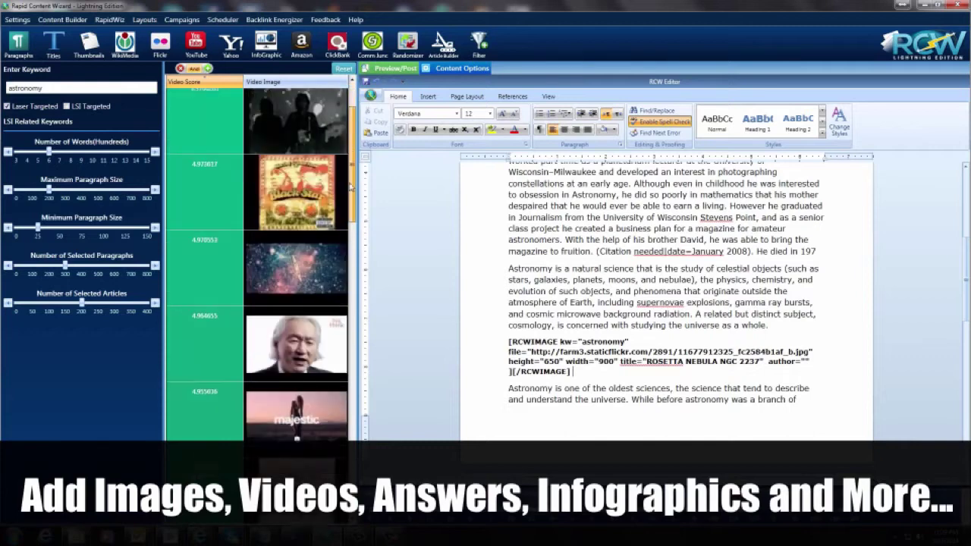
{"action": "left_click_drag", "start_coordinate": [346, 210], "coordinate": [350, 312]}
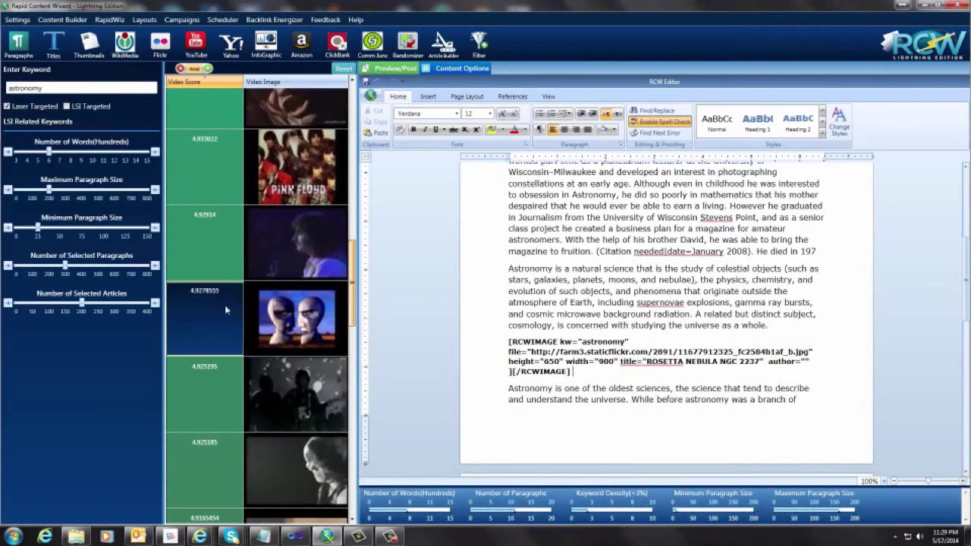
{"action": "scroll", "coordinate": [181, 302], "scroll_direction": "down", "scroll_amount": 3}
{"action": "scroll", "coordinate": [181, 303], "scroll_direction": "down", "scroll_amount": 10}
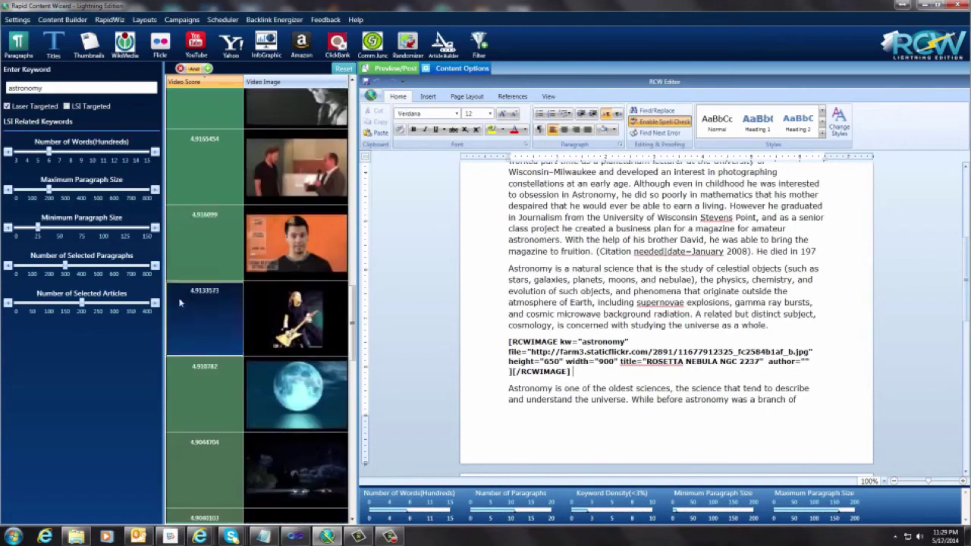
{"action": "scroll", "coordinate": [180, 303], "scroll_direction": "down", "scroll_amount": 1}
{"action": "scroll", "coordinate": [179, 303], "scroll_direction": "down", "scroll_amount": 5}
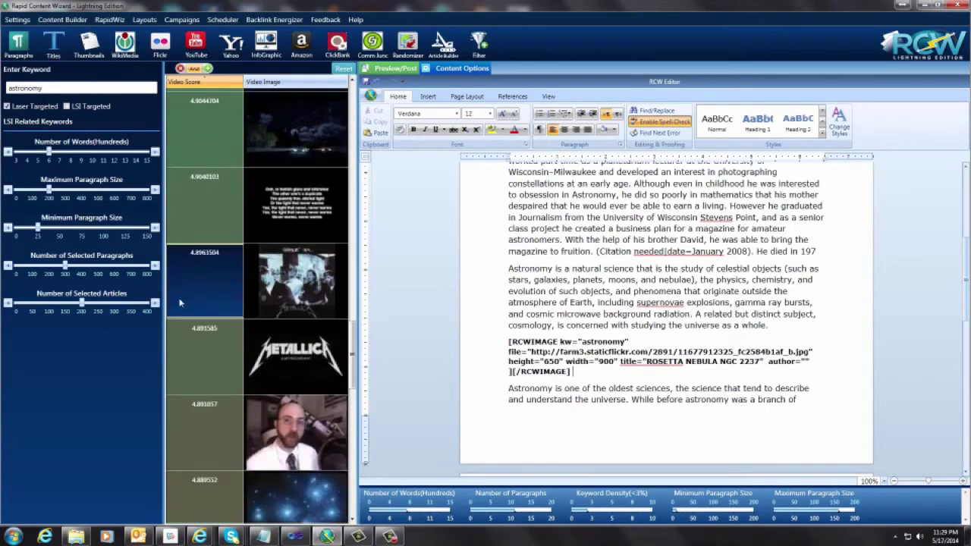
{"action": "scroll", "coordinate": [182, 303], "scroll_direction": "down", "scroll_amount": 1}
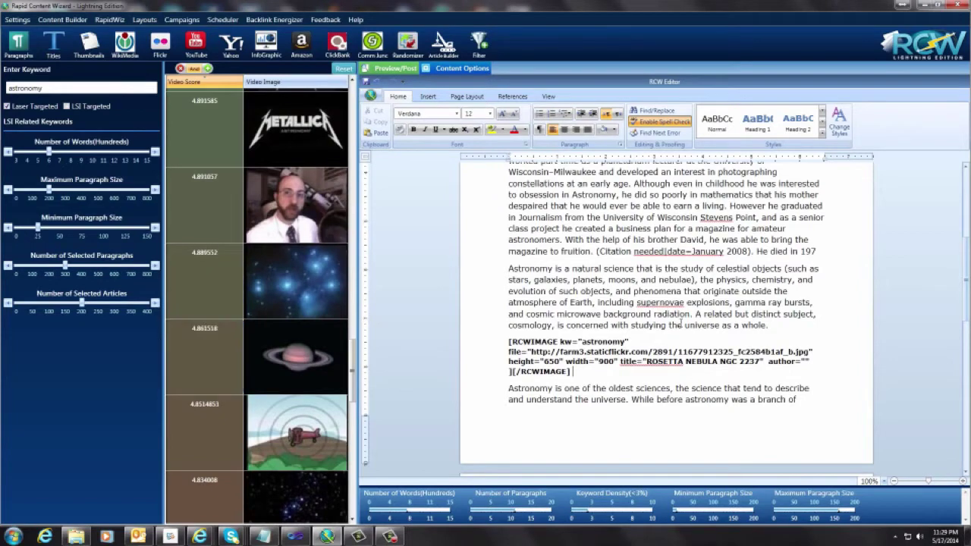
{"action": "scroll", "coordinate": [592, 329], "scroll_direction": "down", "scroll_amount": 5}
{"action": "left_click_drag", "start_coordinate": [206, 350], "coordinate": [685, 325]}
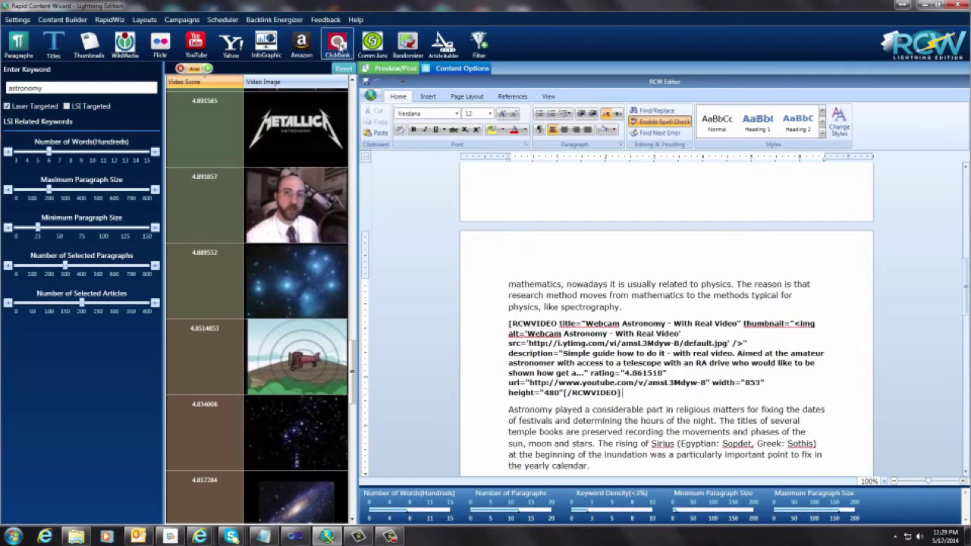
Retrieve ClickBank products and place "Stargazing For Beginners" between the religious matters paragraph and the after-school activity paragraph
{"action": "left_click", "coordinate": [338, 44]}
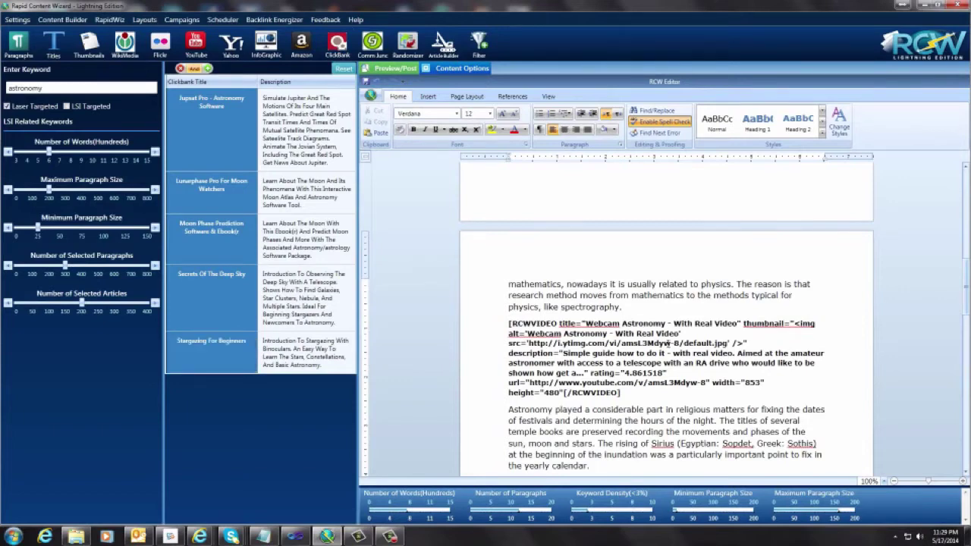
{"action": "left_click", "coordinate": [656, 333]}
{"action": "scroll", "coordinate": [657, 334], "scroll_direction": "down", "scroll_amount": 5}
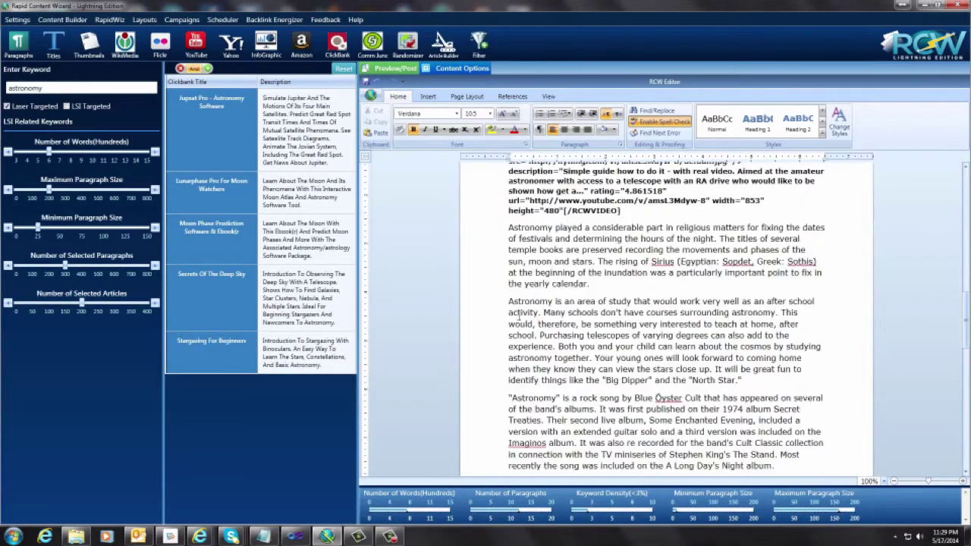
{"action": "left_click_drag", "start_coordinate": [211, 347], "coordinate": [686, 298]}
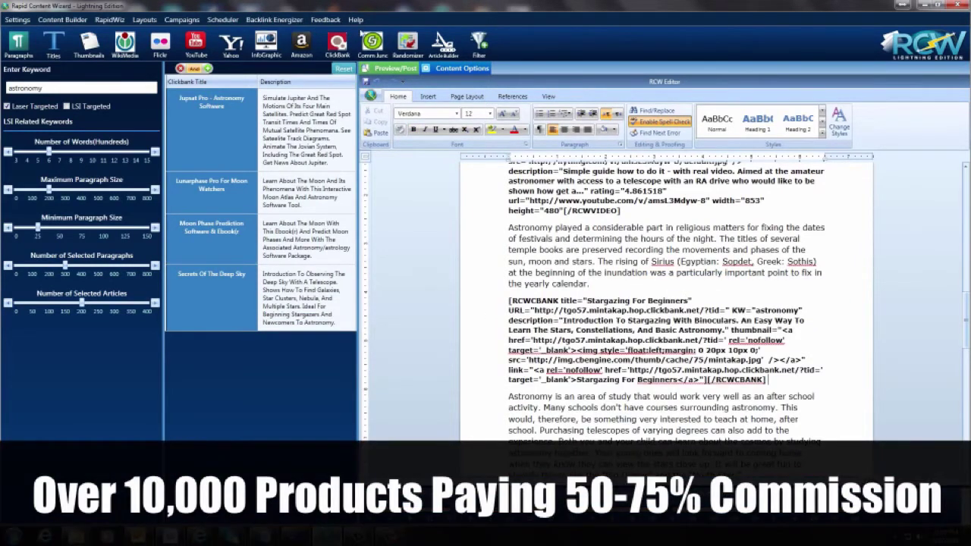
Retrieve Amazon products and insert "Astronomy: A Self-Teaching Guide (Wiley Self-Teaching Guides)" at the article's end, below the telescope paragraph
{"action": "left_click", "coordinate": [301, 46]}
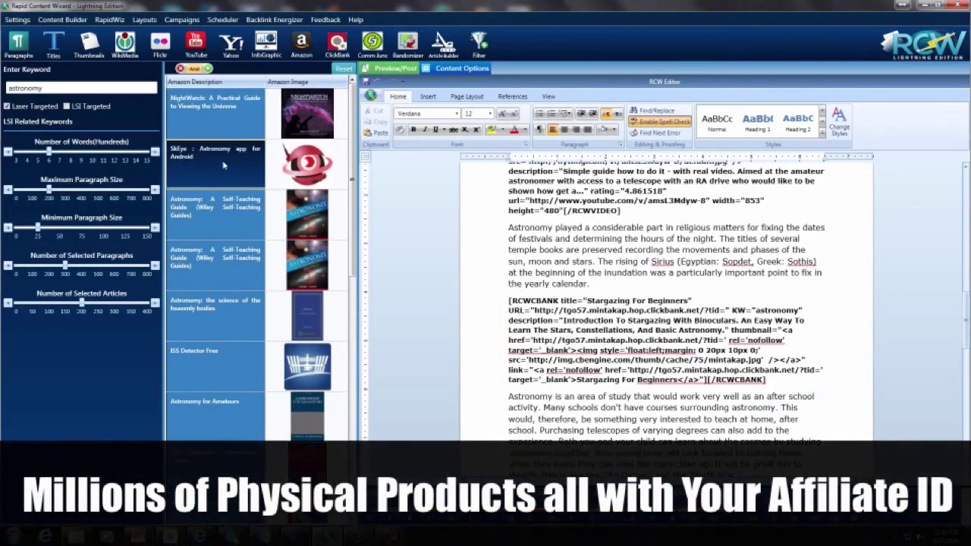
{"action": "scroll", "coordinate": [213, 213], "scroll_direction": "down", "scroll_amount": 1}
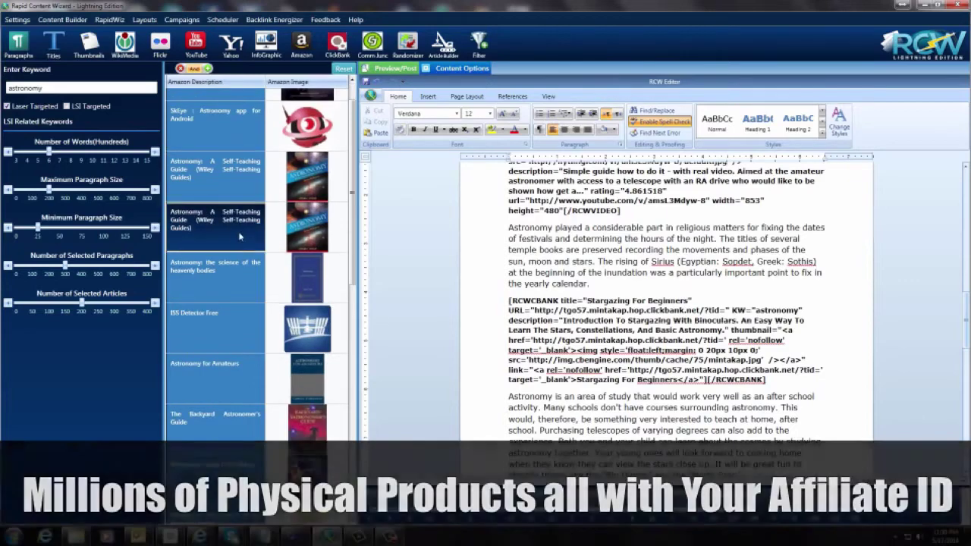
{"action": "scroll", "coordinate": [728, 332], "scroll_direction": "down", "scroll_amount": 2}
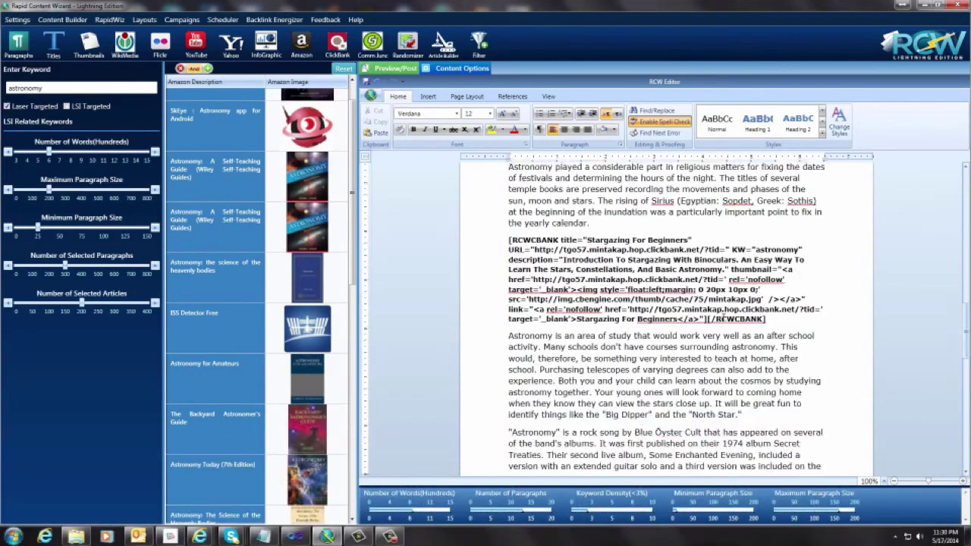
{"action": "scroll", "coordinate": [724, 318], "scroll_direction": "down", "scroll_amount": 10}
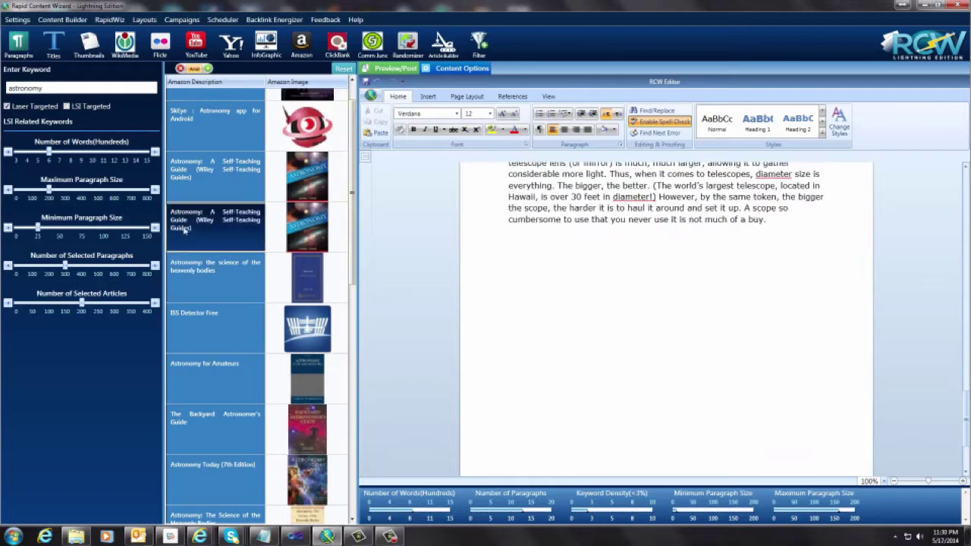
{"action": "left_click_drag", "start_coordinate": [201, 220], "coordinate": [789, 258]}
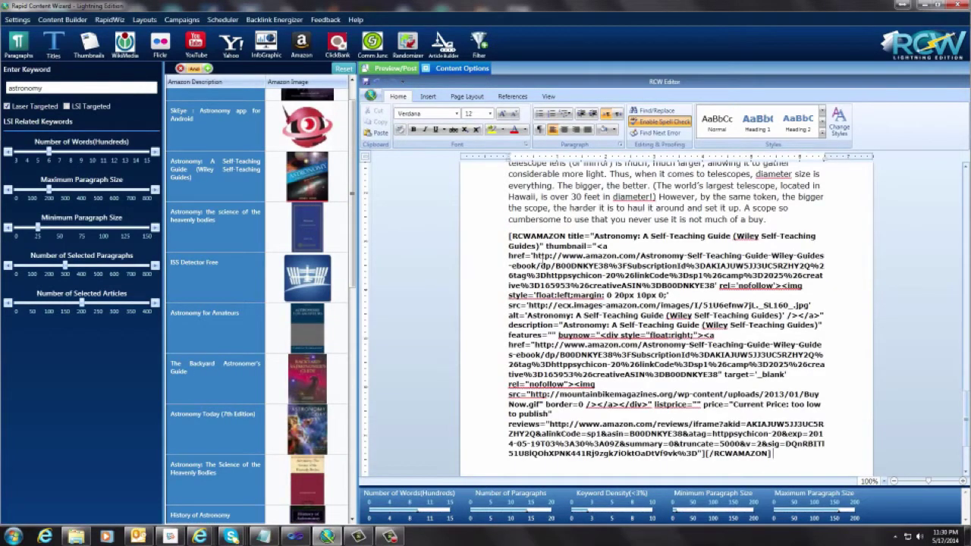
Open the article for previewing and posting, and look through its editable version with the inserted content codes
{"action": "scroll", "coordinate": [548, 282], "scroll_direction": "up", "scroll_amount": 20}
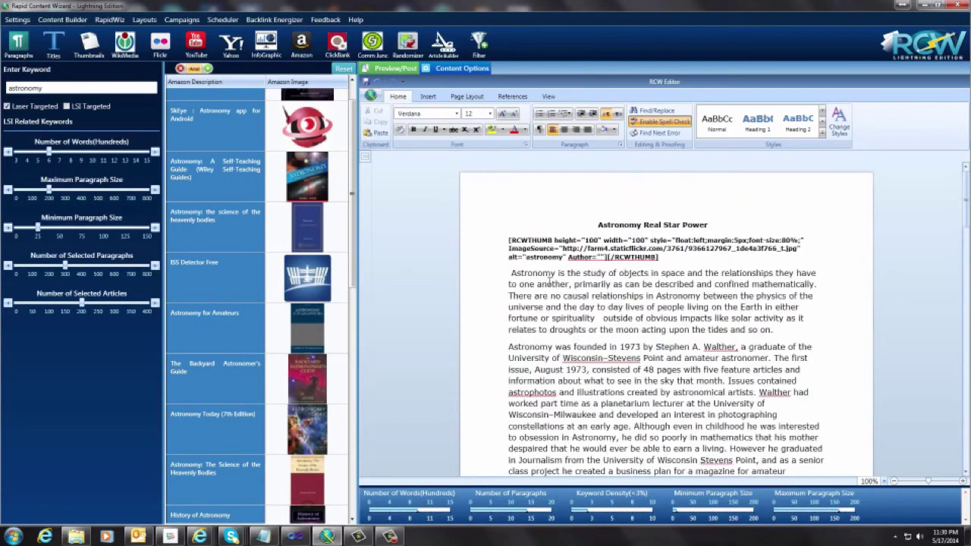
{"action": "left_click", "coordinate": [401, 73]}
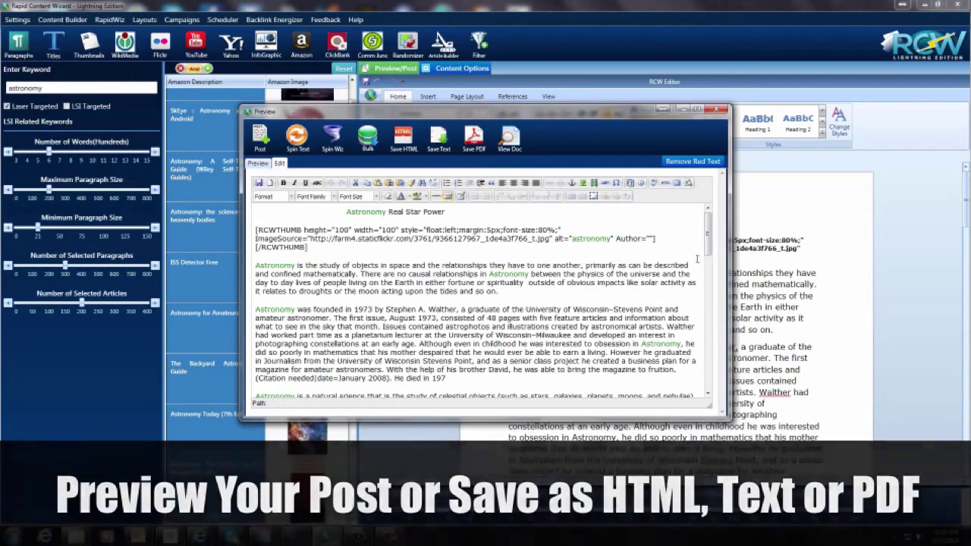
{"action": "left_click_drag", "start_coordinate": [319, 265], "coordinate": [478, 275]}
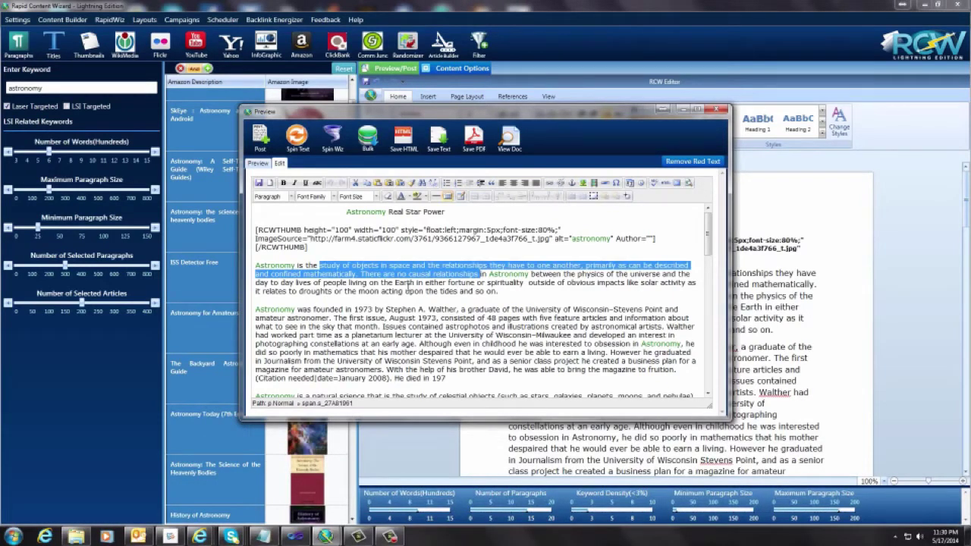
{"action": "left_click", "coordinate": [395, 282]}
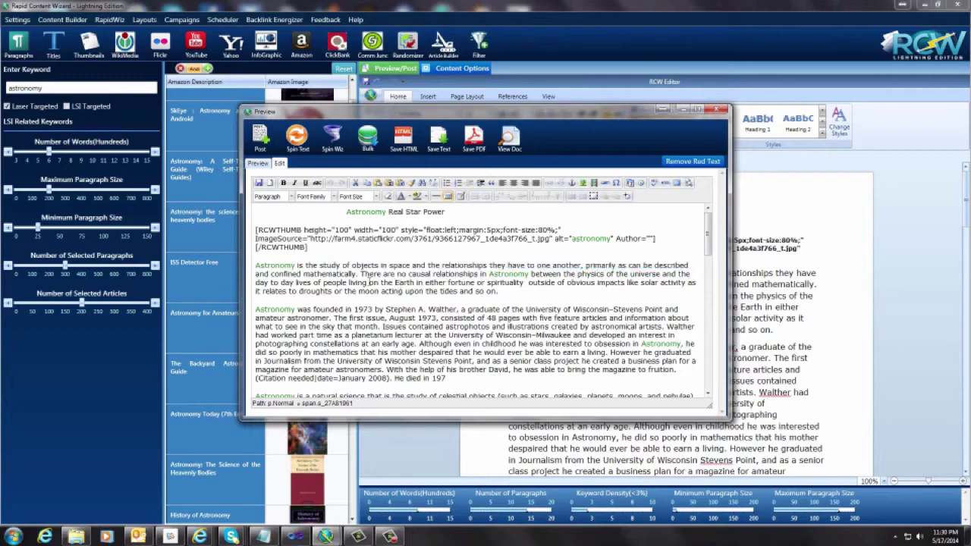
{"action": "scroll", "coordinate": [370, 281], "scroll_direction": "down", "scroll_amount": 10}
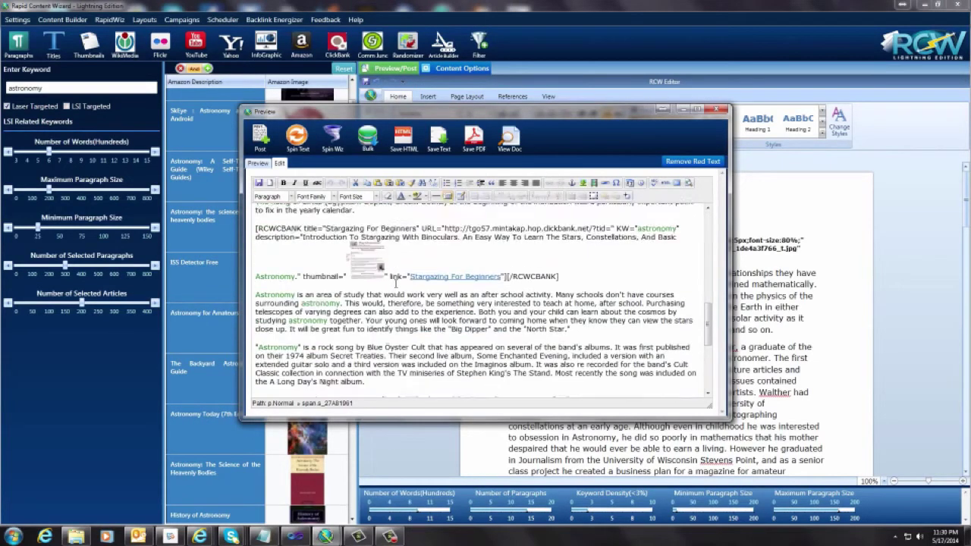
{"action": "scroll", "coordinate": [395, 283], "scroll_direction": "up", "scroll_amount": 10}
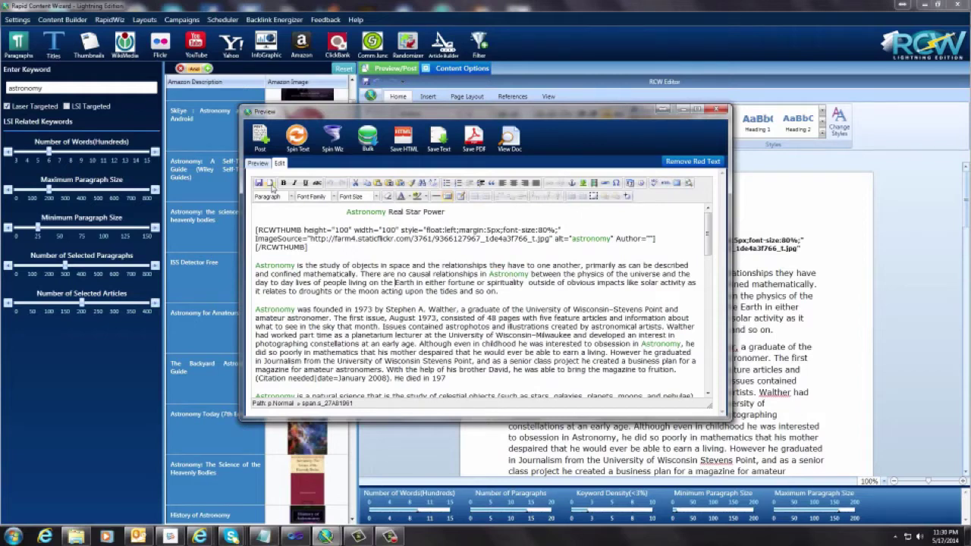
Show the rendered preview and examine the article's thumbnail, text, nebula image, video, ClickBank product and Amazon book with customer reviews
{"action": "left_click", "coordinate": [257, 166]}
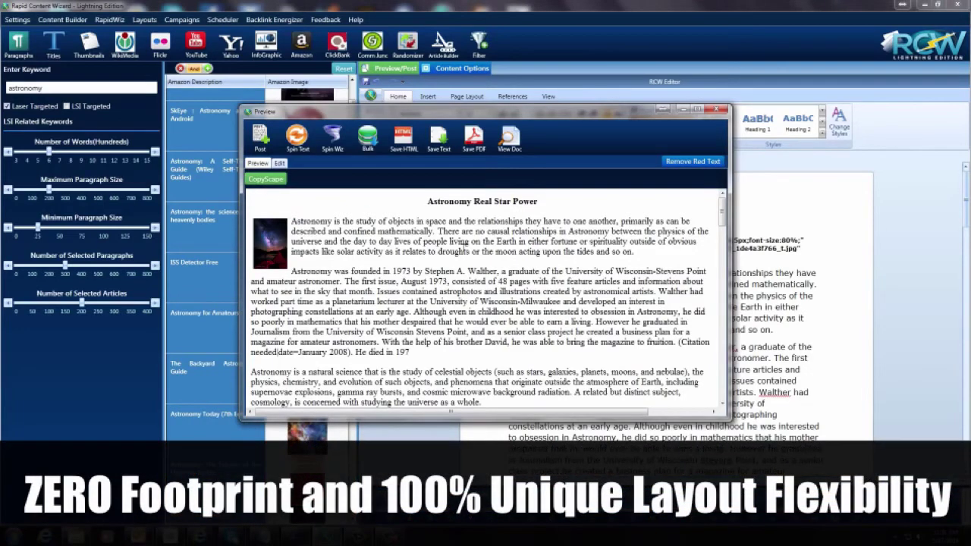
{"action": "left_click_drag", "start_coordinate": [344, 230], "coordinate": [518, 241]}
{"action": "scroll", "coordinate": [303, 250], "scroll_direction": "down", "scroll_amount": 2}
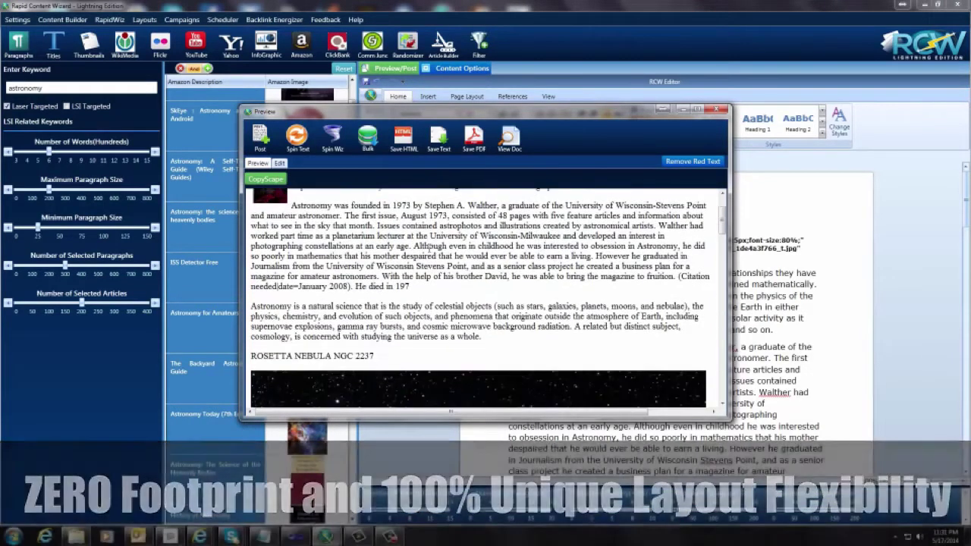
{"action": "scroll", "coordinate": [303, 251], "scroll_direction": "up", "scroll_amount": 2}
{"action": "scroll", "coordinate": [317, 271], "scroll_direction": "down", "scroll_amount": 10}
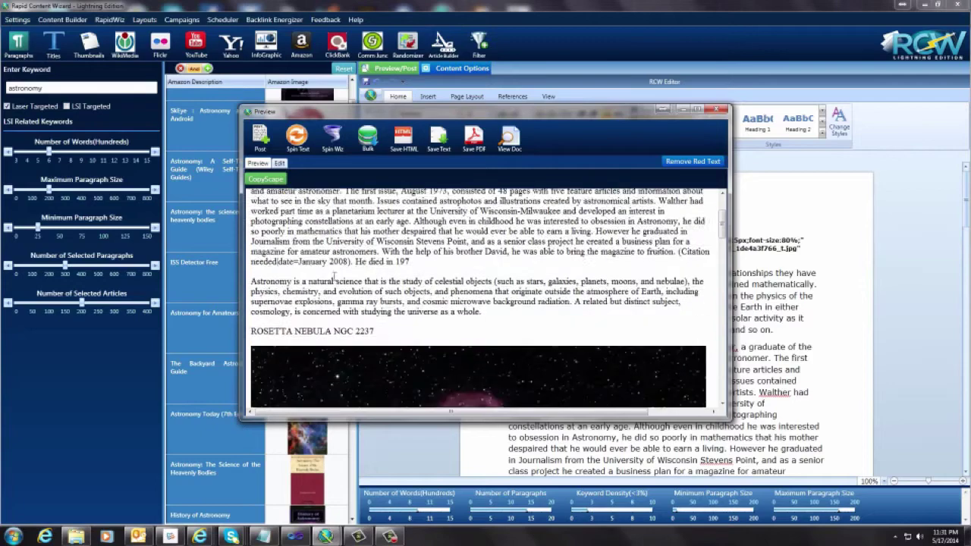
{"action": "scroll", "coordinate": [318, 271], "scroll_direction": "down", "scroll_amount": 4}
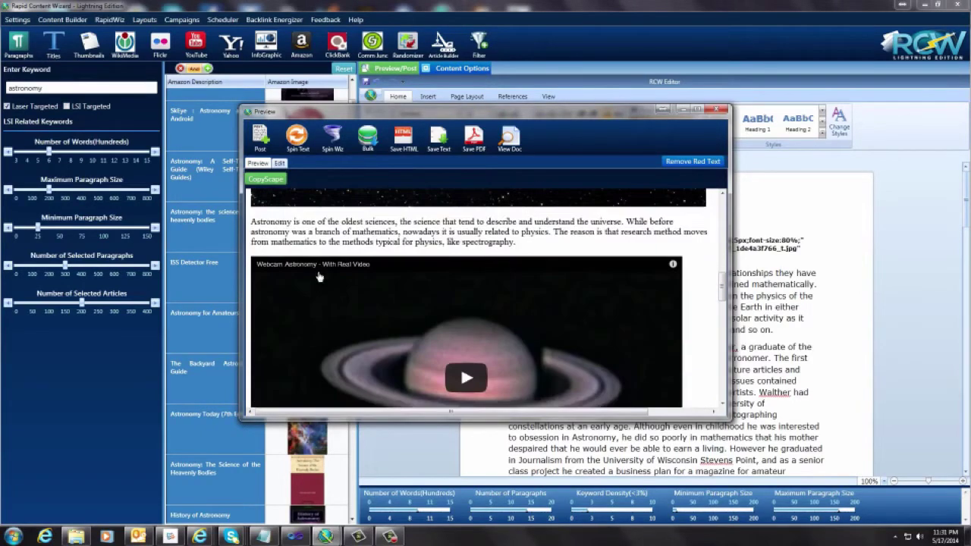
{"action": "scroll", "coordinate": [314, 275], "scroll_direction": "down", "scroll_amount": 2}
{"action": "scroll", "coordinate": [313, 273], "scroll_direction": "down", "scroll_amount": 3}
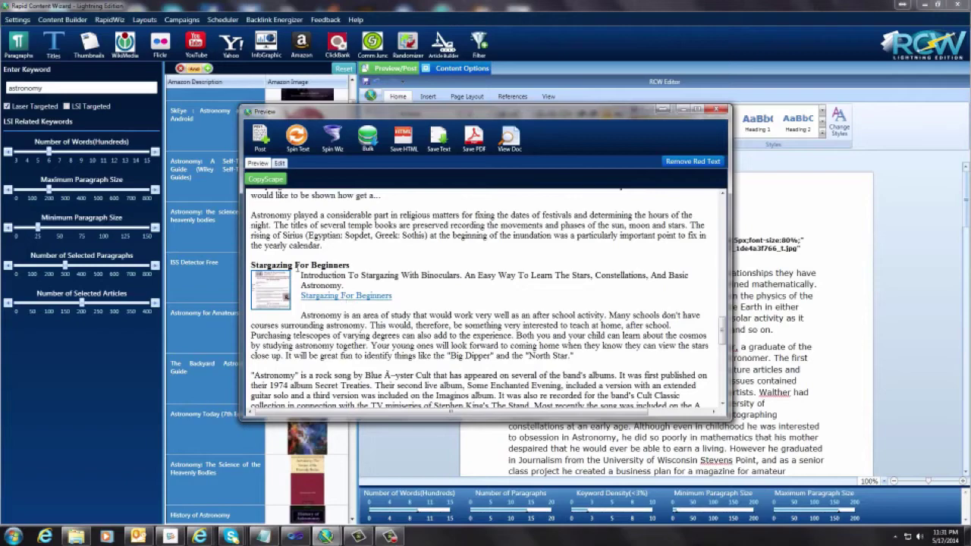
{"action": "scroll", "coordinate": [449, 271], "scroll_direction": "down", "scroll_amount": 10}
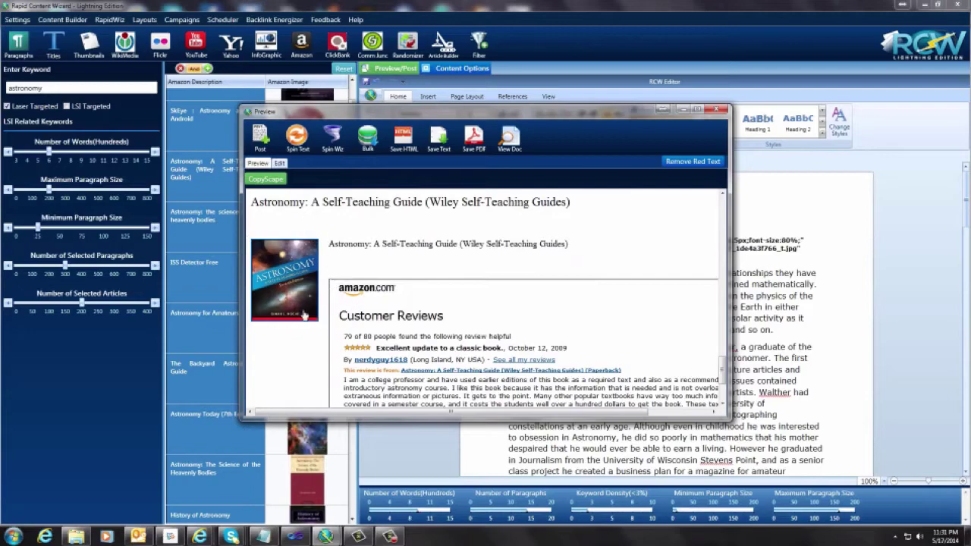
{"action": "scroll", "coordinate": [351, 303], "scroll_direction": "down", "scroll_amount": 3}
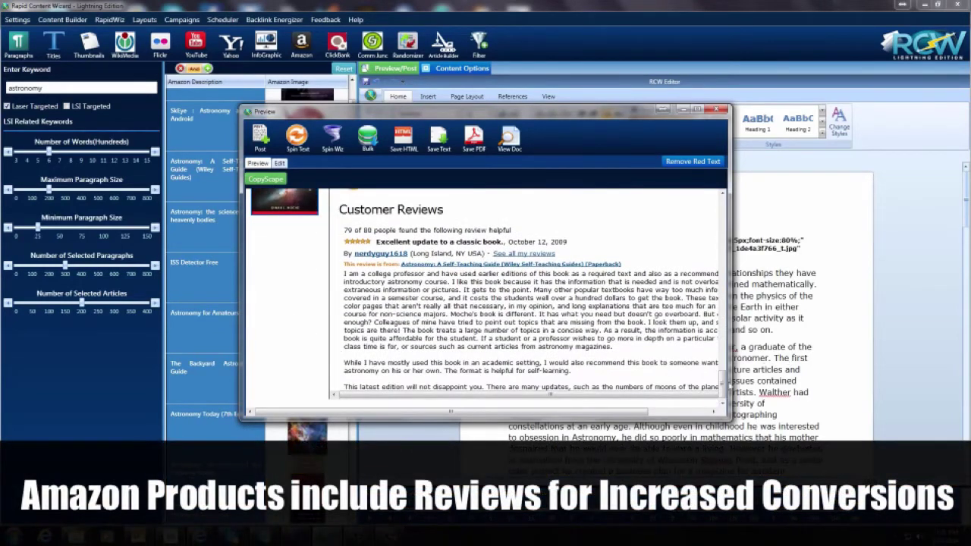
{"action": "left_click_drag", "start_coordinate": [634, 412], "coordinate": [719, 414]}
{"action": "scroll", "coordinate": [609, 403], "scroll_direction": "up", "scroll_amount": 5}
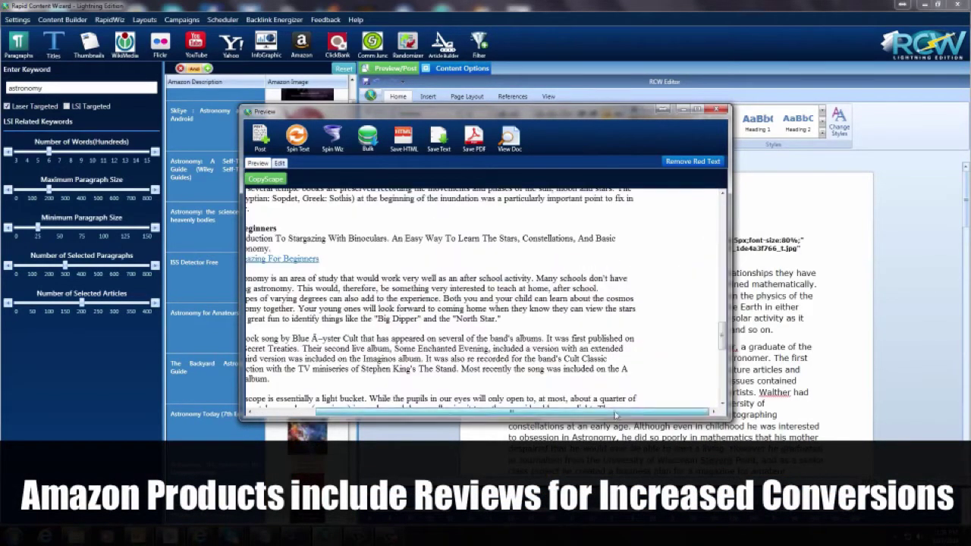
{"action": "left_click_drag", "start_coordinate": [616, 415], "coordinate": [553, 413]}
{"action": "scroll", "coordinate": [456, 260], "scroll_direction": "up", "scroll_amount": 8}
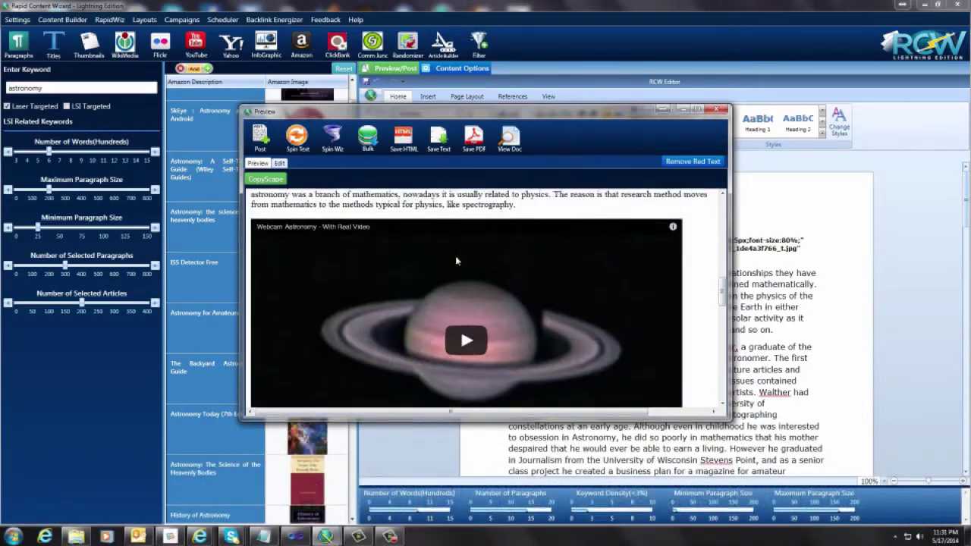
{"action": "scroll", "coordinate": [455, 260], "scroll_direction": "up", "scroll_amount": 10}
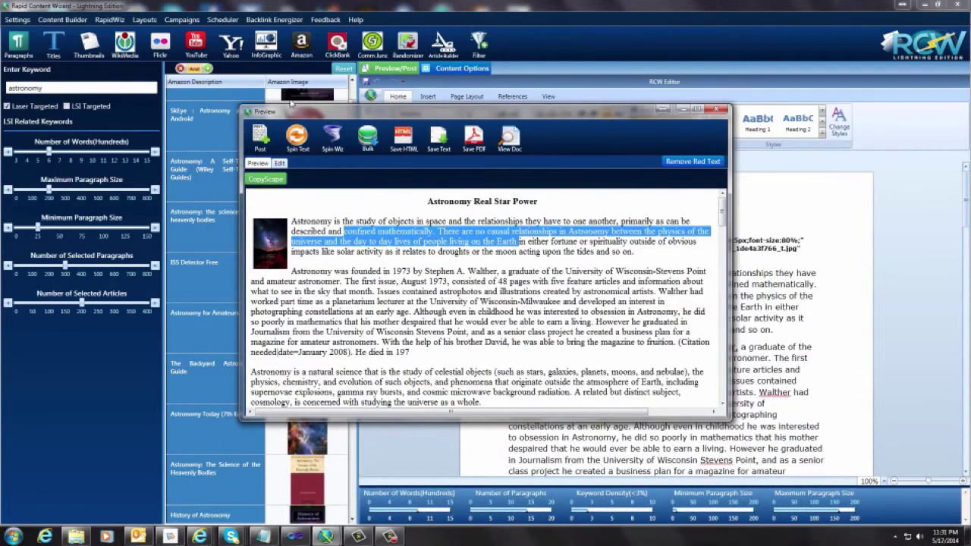
Run a CopyScape uniqueness check on the article and look through the preview for passages marked in red
{"action": "left_click", "coordinate": [267, 179]}
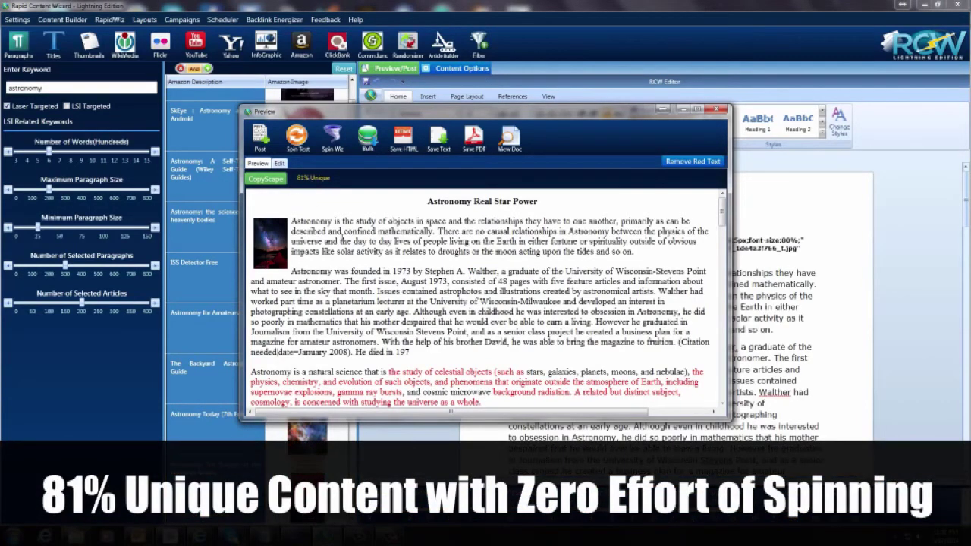
{"action": "scroll", "coordinate": [455, 237], "scroll_direction": "down", "scroll_amount": 3}
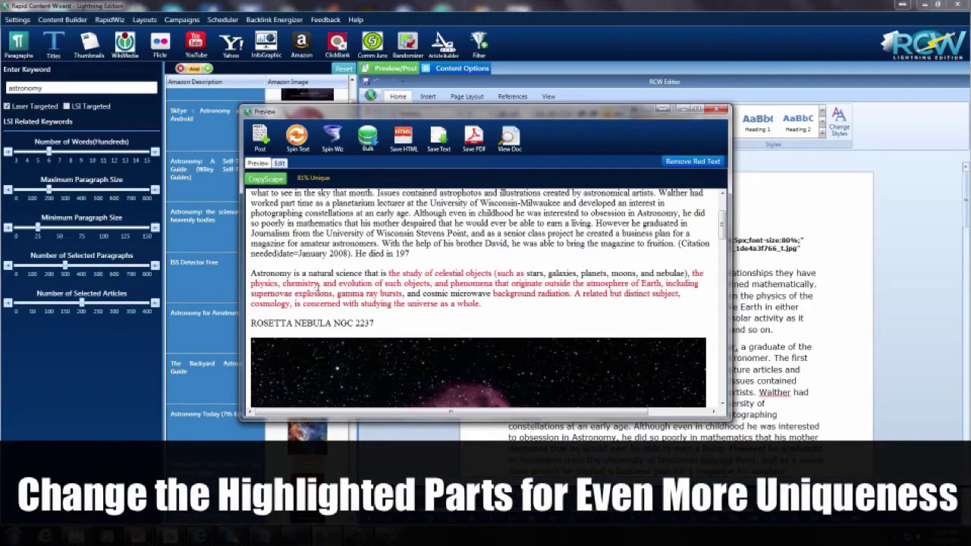
{"action": "scroll", "coordinate": [317, 286], "scroll_direction": "down", "scroll_amount": 10}
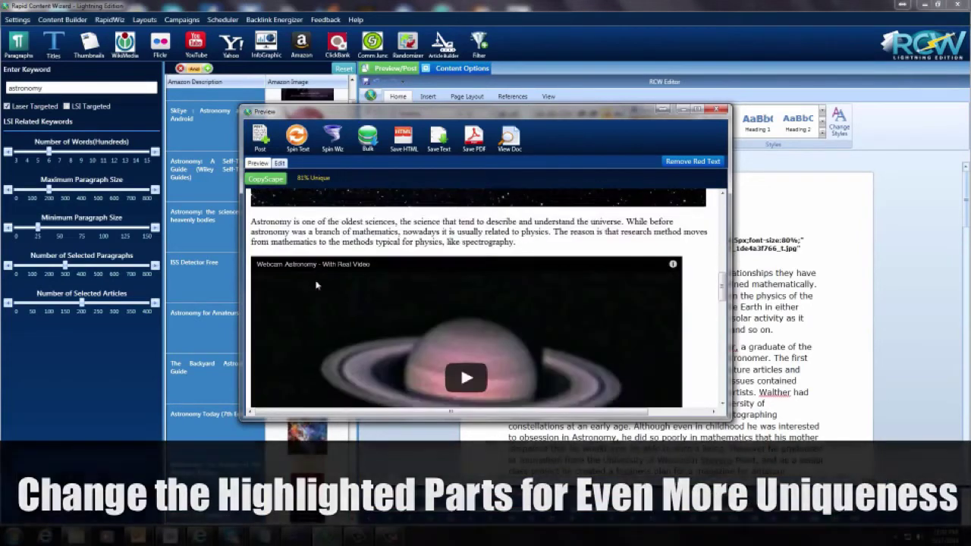
{"action": "scroll", "coordinate": [317, 285], "scroll_direction": "down", "scroll_amount": 2}
{"action": "scroll", "coordinate": [317, 286], "scroll_direction": "up", "scroll_amount": 3}
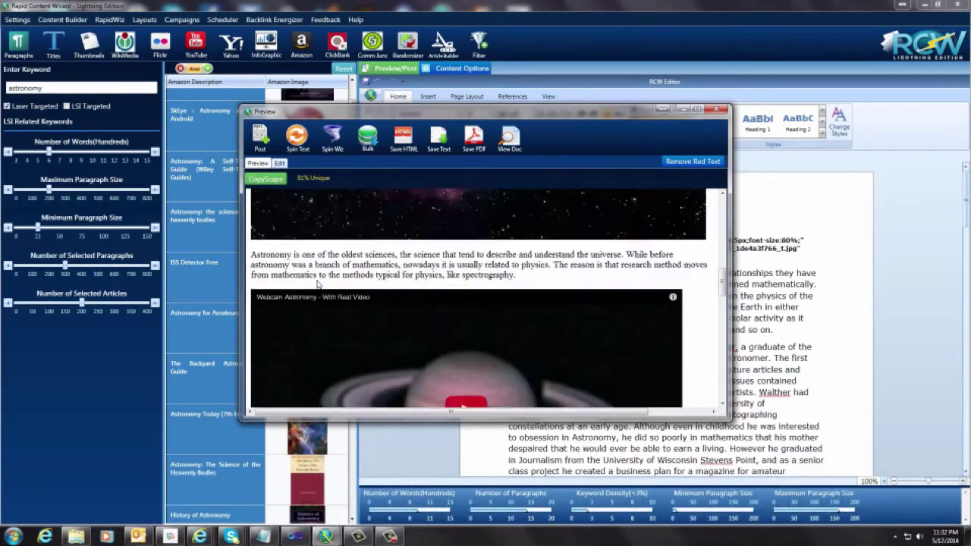
Open the article's editable version and look through the text marked in red above the nebula image
{"action": "scroll", "coordinate": [317, 285], "scroll_direction": "up", "scroll_amount": 3}
{"action": "left_click", "coordinate": [279, 163]}
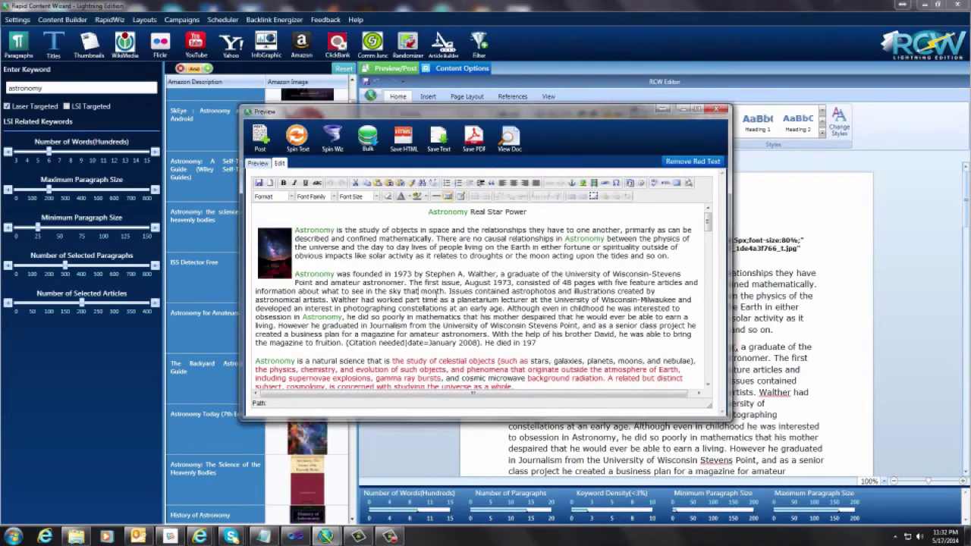
{"action": "left_click_drag", "start_coordinate": [419, 291], "coordinate": [474, 291]}
{"action": "scroll", "coordinate": [471, 296], "scroll_direction": "down", "scroll_amount": 3}
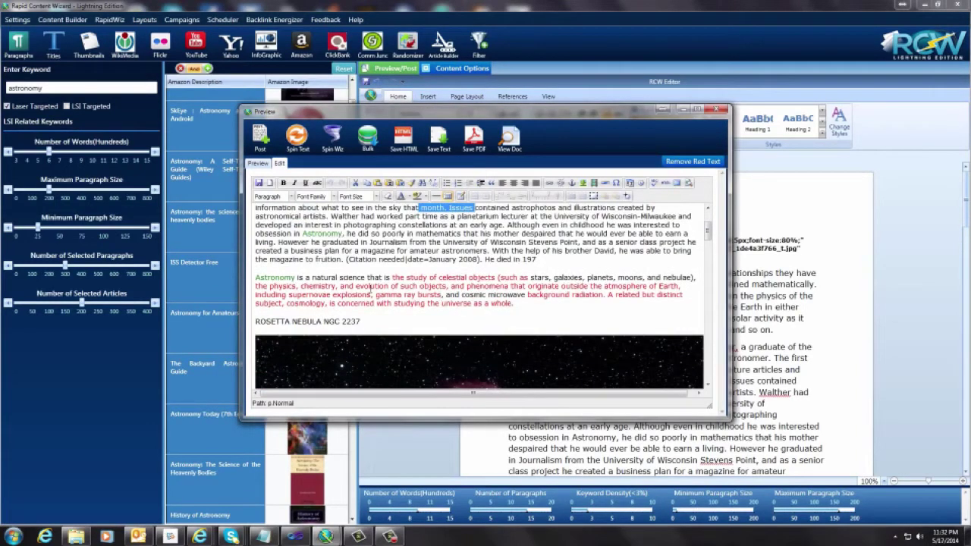
{"action": "scroll", "coordinate": [339, 294], "scroll_direction": "down", "scroll_amount": 5}
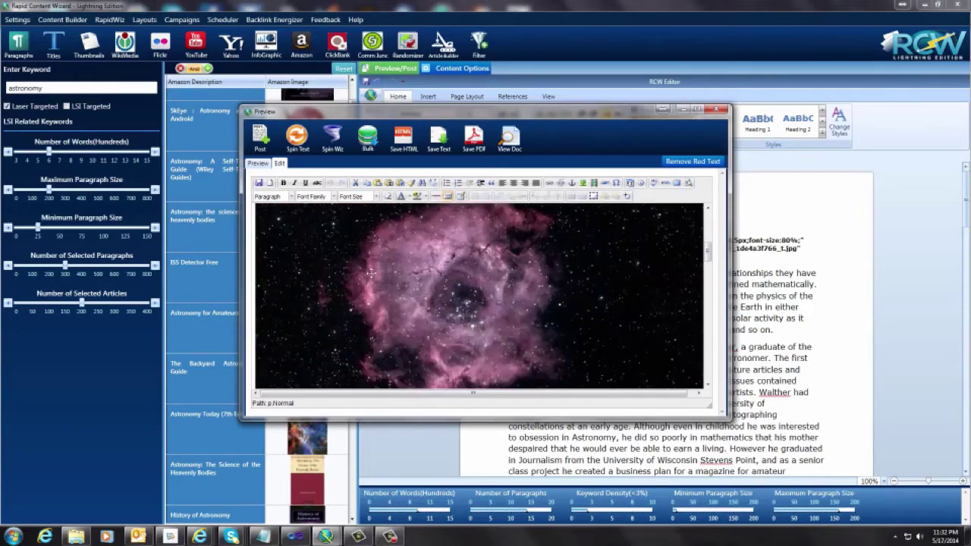
{"action": "scroll", "coordinate": [371, 273], "scroll_direction": "up", "scroll_amount": 3}
{"action": "scroll", "coordinate": [371, 273], "scroll_direction": "up", "scroll_amount": 5}
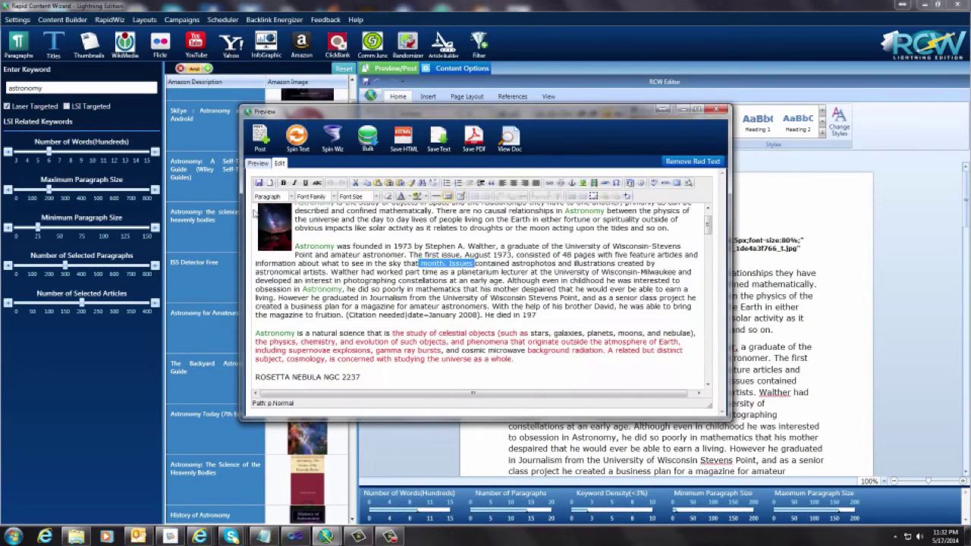
Return to the rendered preview and remove the red text marking from the article
{"action": "left_click", "coordinate": [257, 164]}
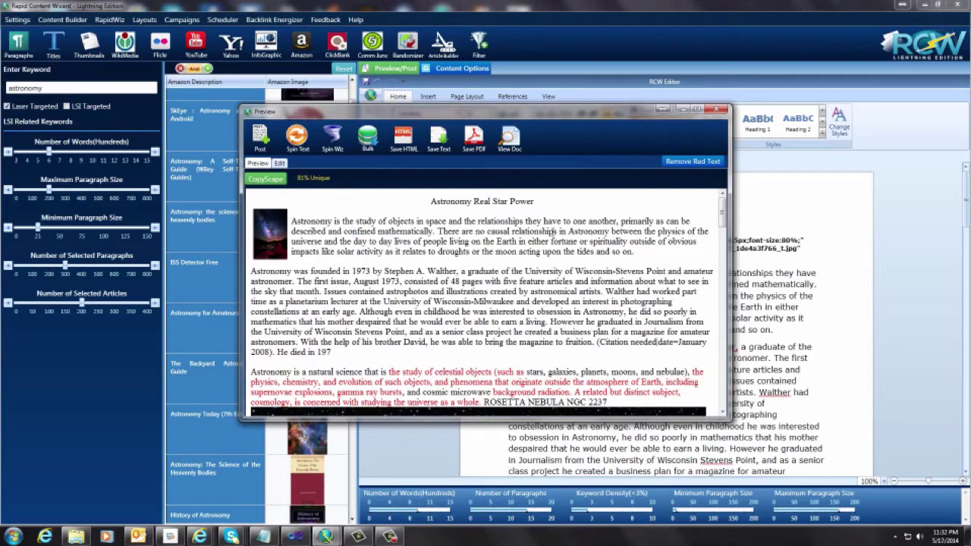
{"action": "left_click", "coordinate": [699, 163]}
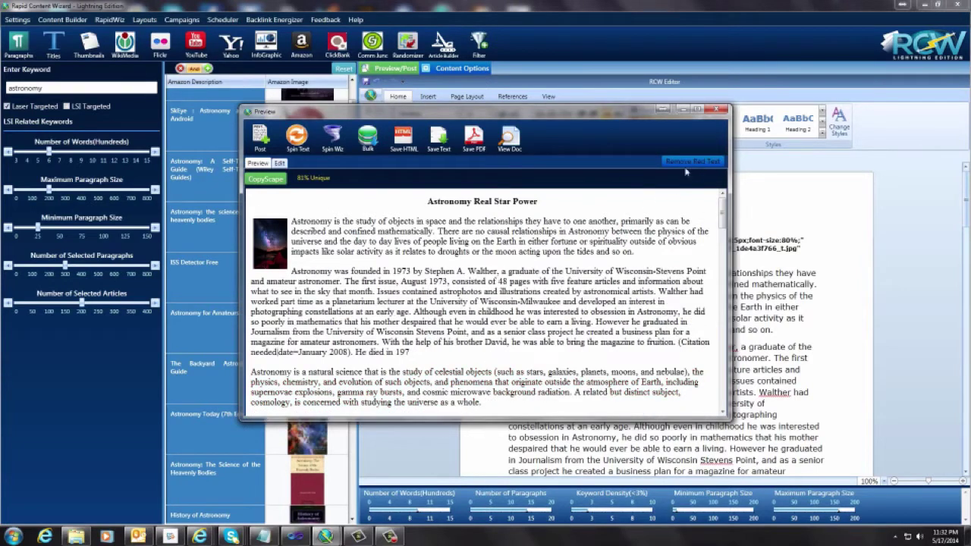
Start posting the article, load the saved reversecelllookupsecrets.com WordPress site with the Articles category, and flag it for Facebook
{"action": "left_click", "coordinate": [260, 137]}
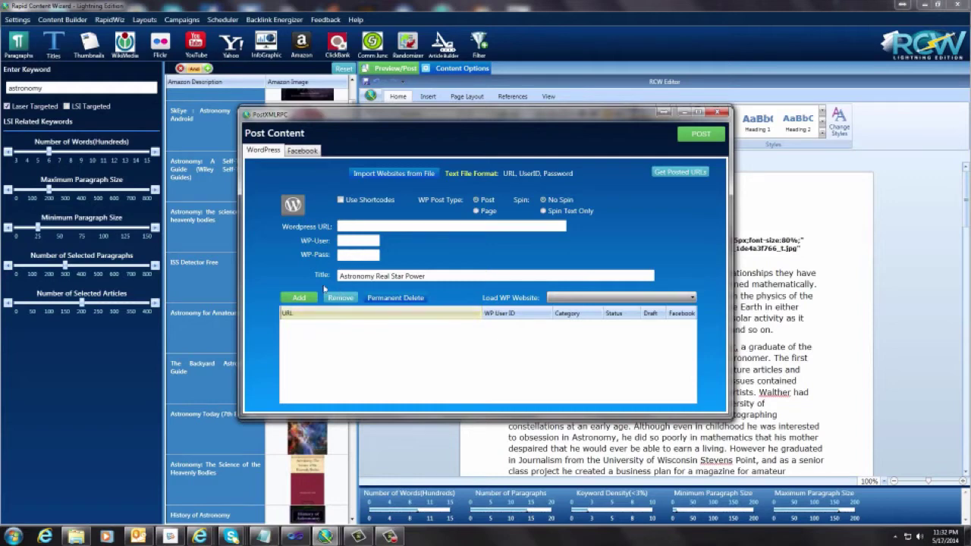
{"action": "left_click", "coordinate": [618, 297]}
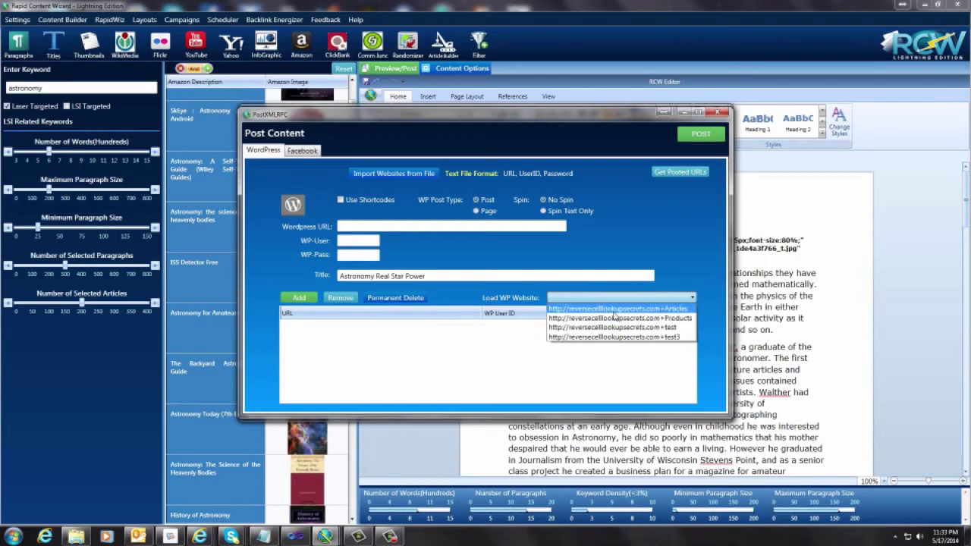
{"action": "left_click", "coordinate": [615, 310]}
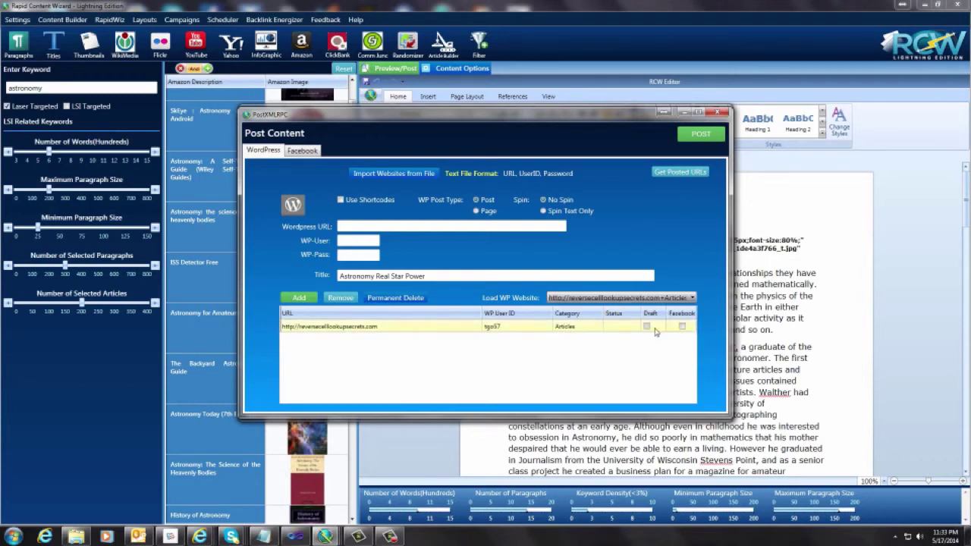
{"action": "left_click", "coordinate": [687, 331]}
{"action": "left_click", "coordinate": [684, 327]}
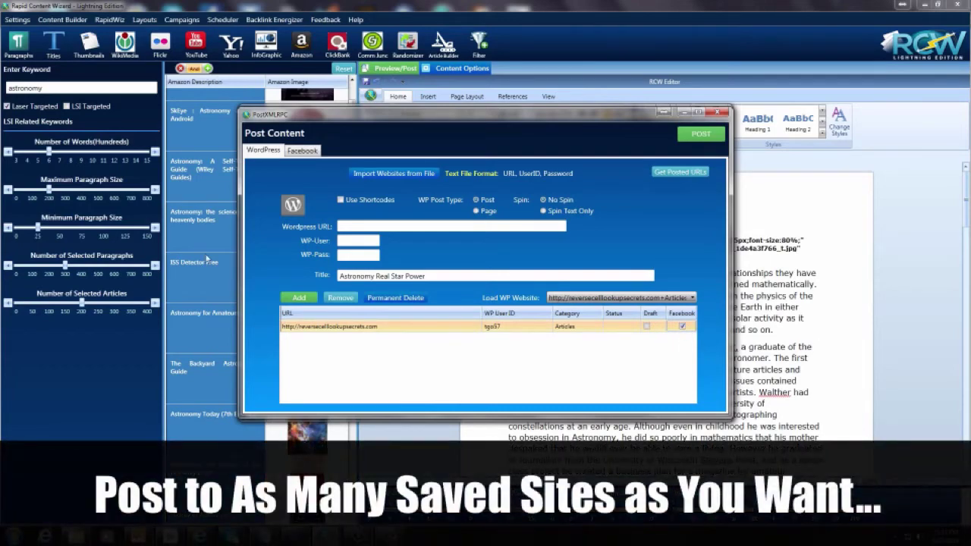
Enable Facebook posting, retrieve the account's pages and groups, and select the first Reverse Cell Lookup page as the target
{"action": "left_click", "coordinate": [303, 151]}
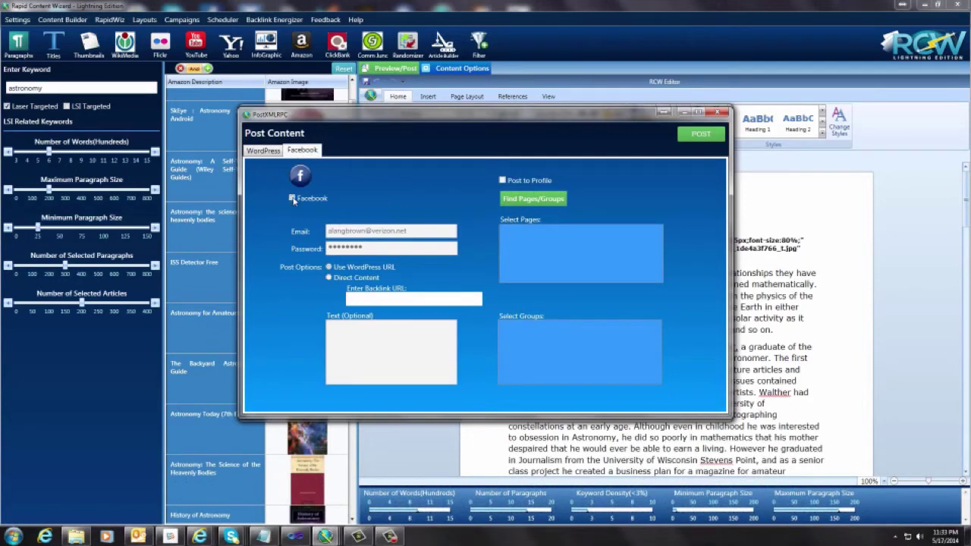
{"action": "left_click", "coordinate": [292, 198]}
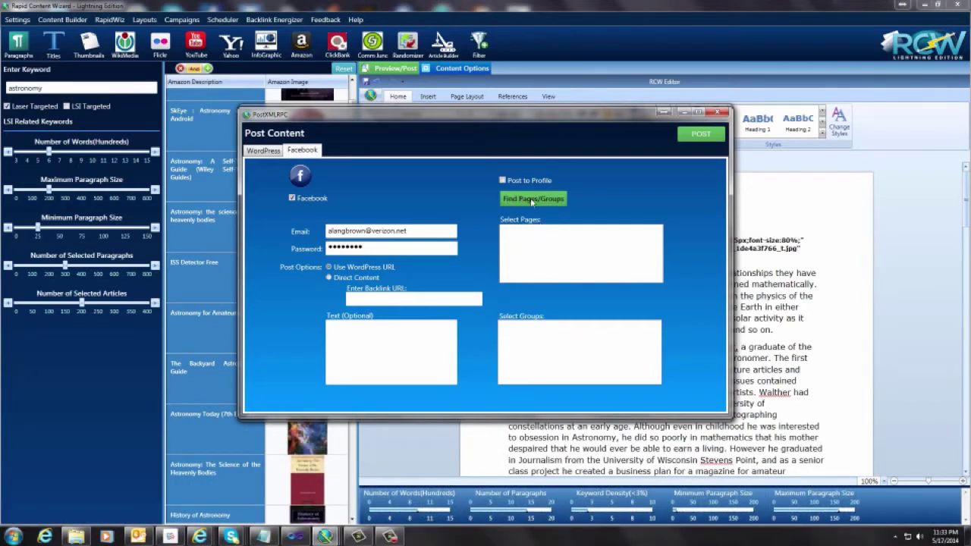
{"action": "left_click", "coordinate": [533, 200]}
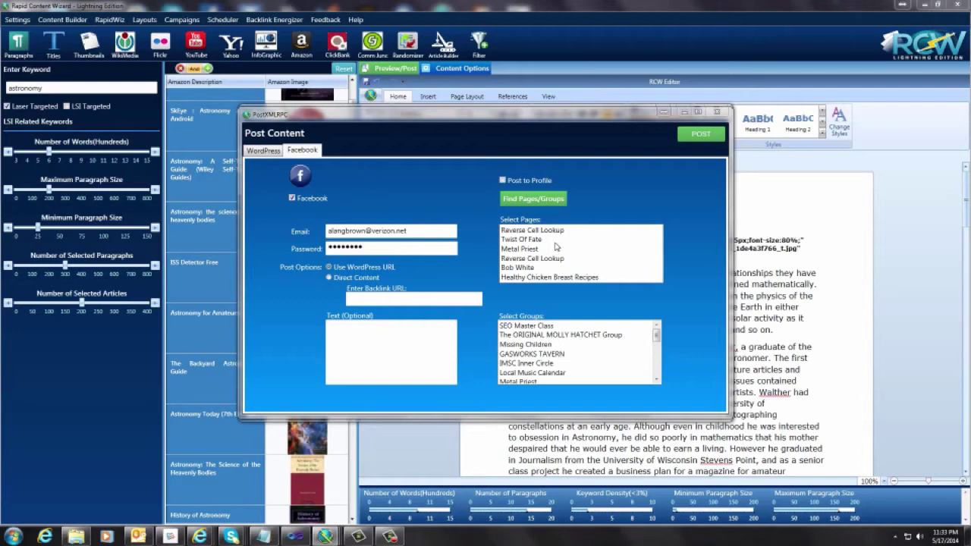
{"action": "left_click", "coordinate": [509, 229]}
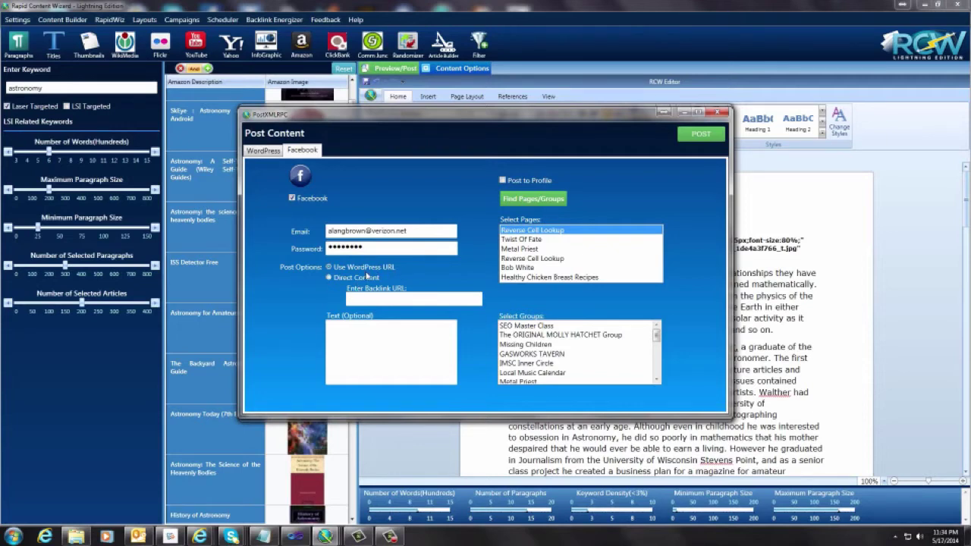
Enter "Check This Out!" as the optional Facebook text and publish the article to the loaded WordPress site and Facebook
{"action": "left_click", "coordinate": [382, 342]}
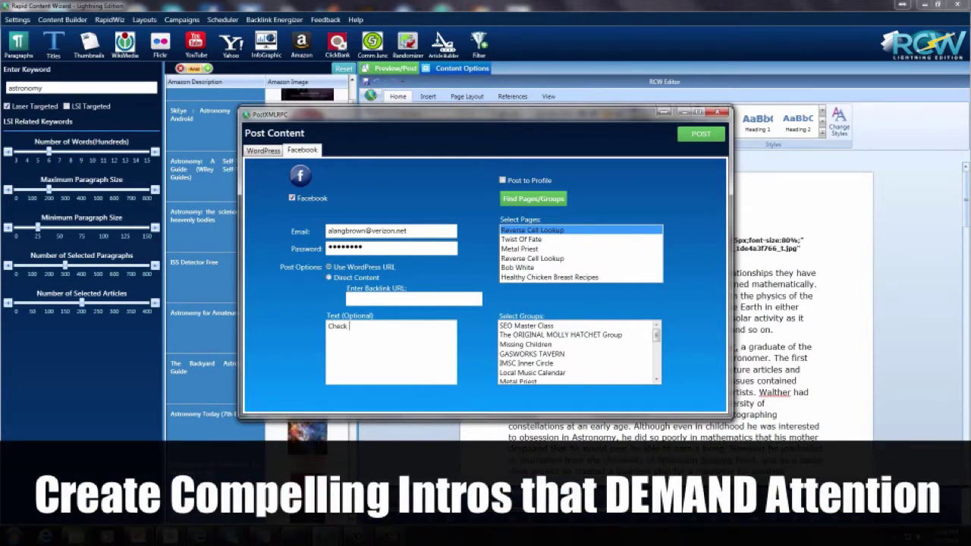
{"action": "type", "text": "Check This Out"}
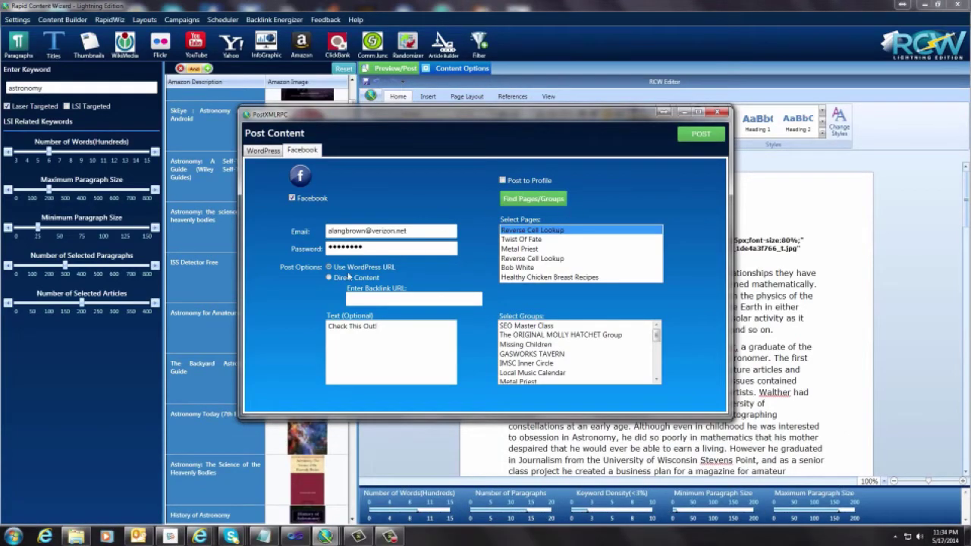
{"action": "type", "text": "!"}
{"action": "left_click", "coordinate": [263, 151]}
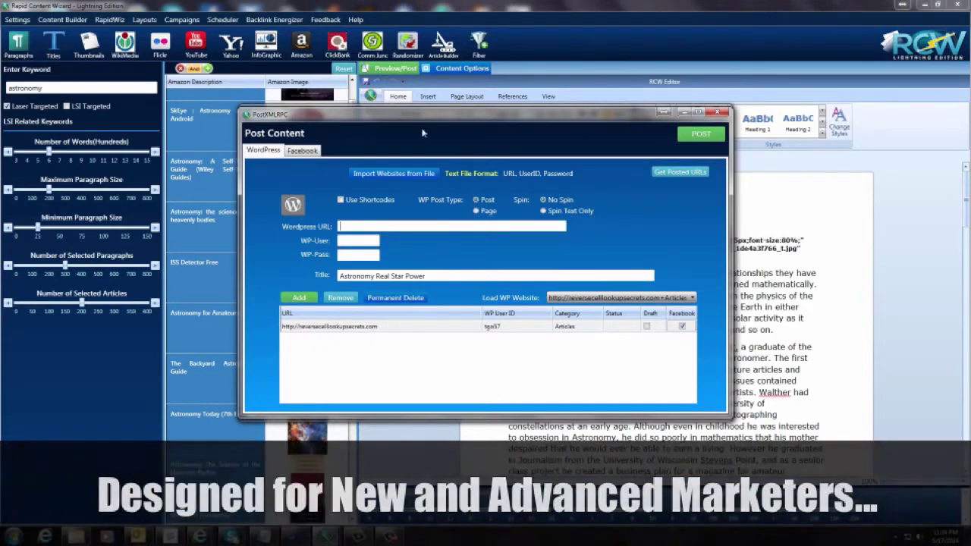
{"action": "left_click", "coordinate": [702, 135]}
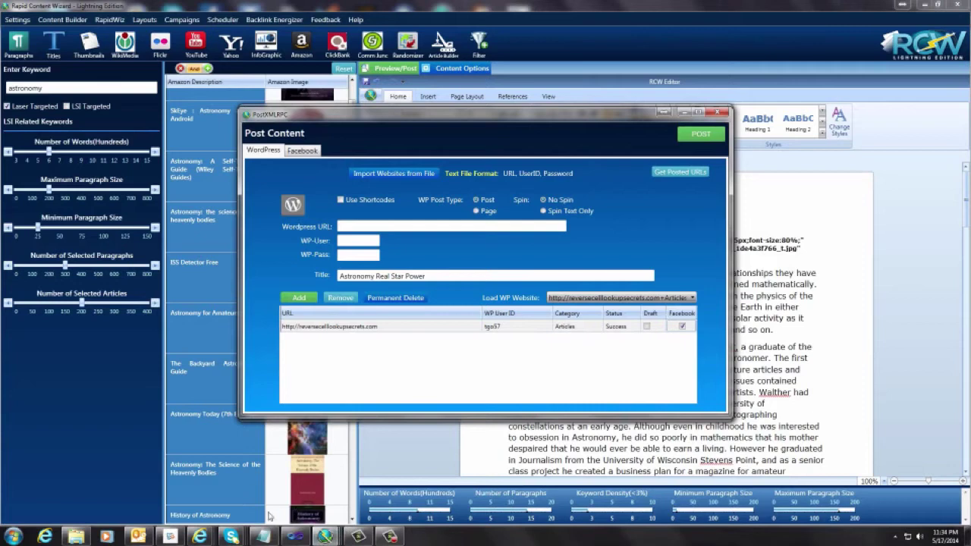
Switch to Facebook in Internet Explorer, open the Reverse Cell Lookup page and examine the shared astronomy post
{"action": "mouse_move", "coordinate": [200, 536]}
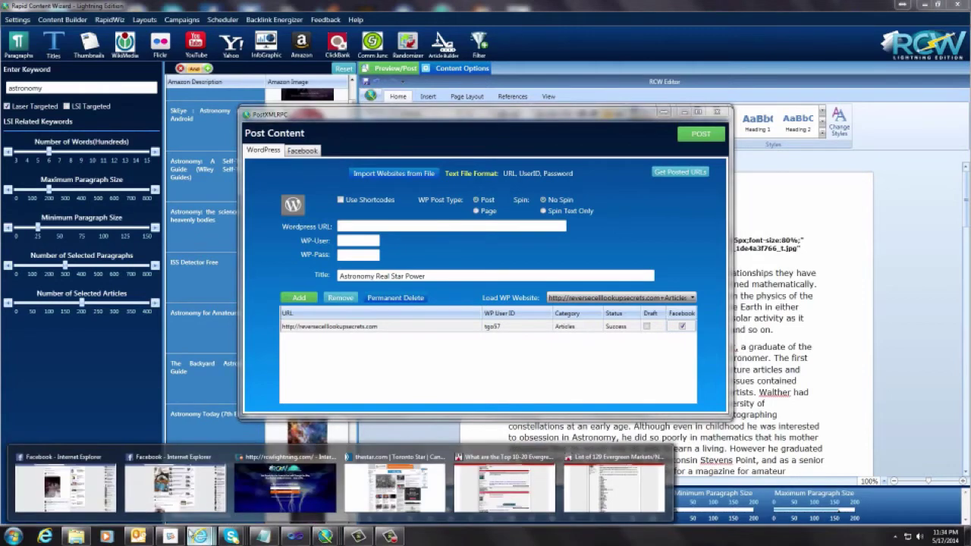
{"action": "left_click", "coordinate": [152, 503]}
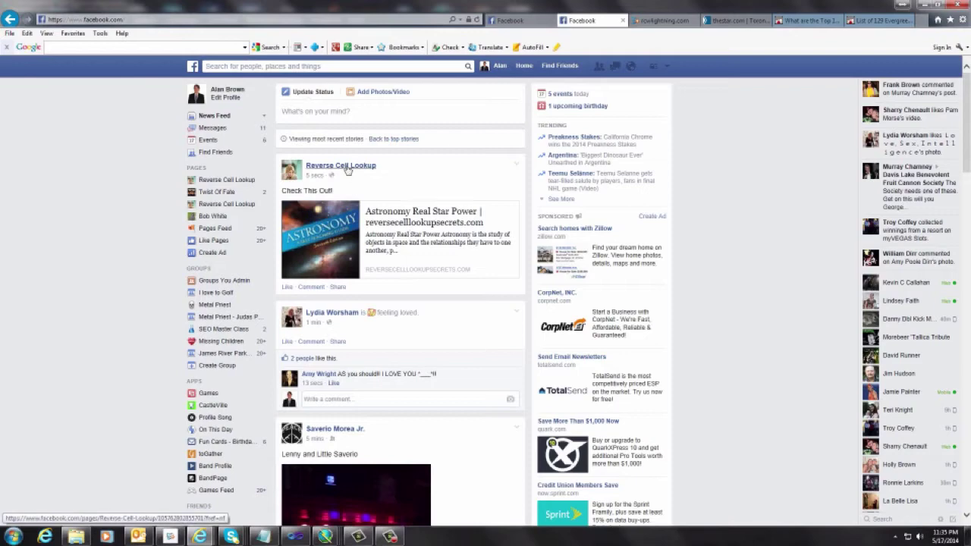
{"action": "mouse_move", "coordinate": [355, 171]}
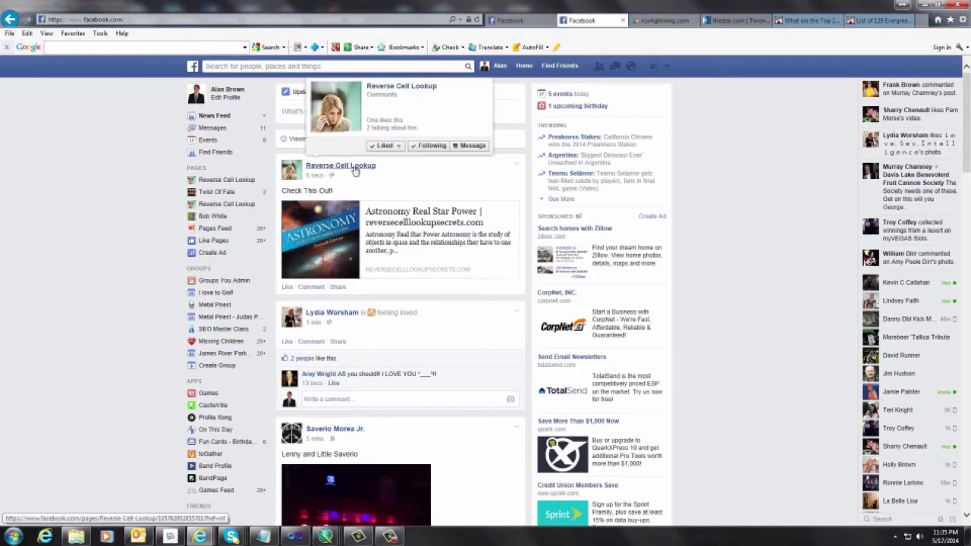
{"action": "left_click", "coordinate": [354, 168]}
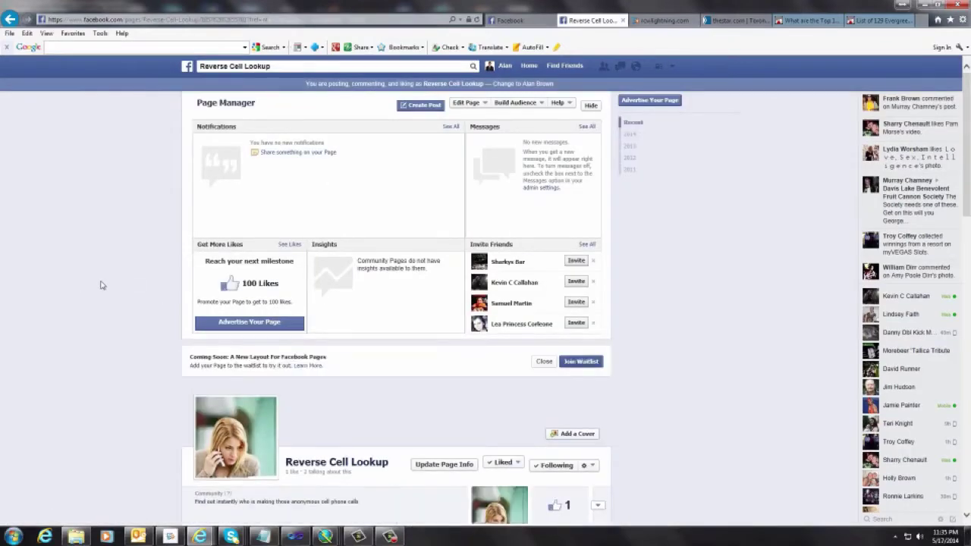
{"action": "scroll", "coordinate": [98, 282], "scroll_direction": "down", "scroll_amount": 3}
{"action": "scroll", "coordinate": [96, 282], "scroll_direction": "down", "scroll_amount": 2}
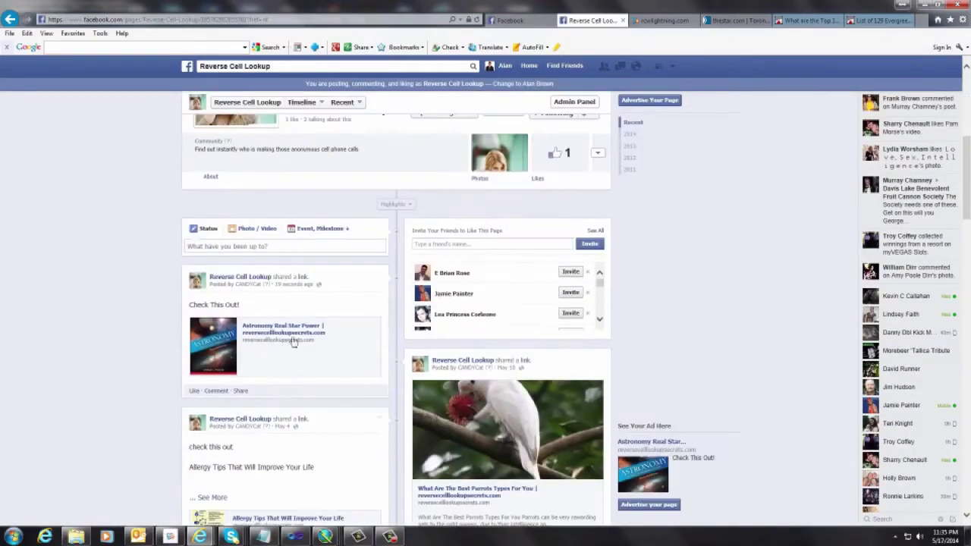
{"action": "left_click_drag", "start_coordinate": [187, 312], "coordinate": [246, 312]}
{"action": "left_click", "coordinate": [277, 313]}
Open the post's linked WordPress article and look through its text, images, video, ClickBank product and Amazon book with reviews
{"action": "left_click", "coordinate": [277, 332]}
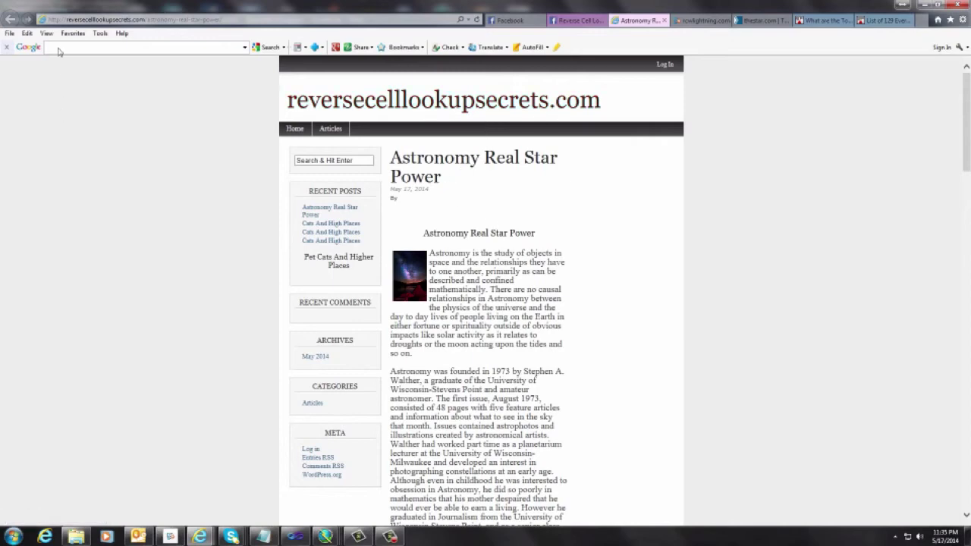
{"action": "triple_click", "coordinate": [447, 237]}
{"action": "left_click", "coordinate": [452, 237]}
{"action": "scroll", "coordinate": [470, 257], "scroll_direction": "down", "scroll_amount": 5}
{"action": "scroll", "coordinate": [467, 236], "scroll_direction": "up", "scroll_amount": 4}
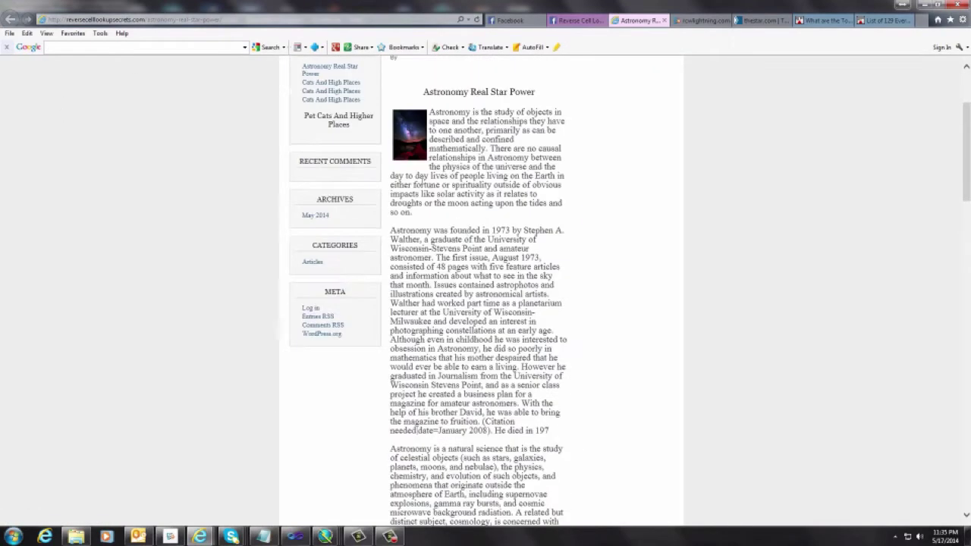
{"action": "scroll", "coordinate": [470, 220], "scroll_direction": "down", "scroll_amount": 5}
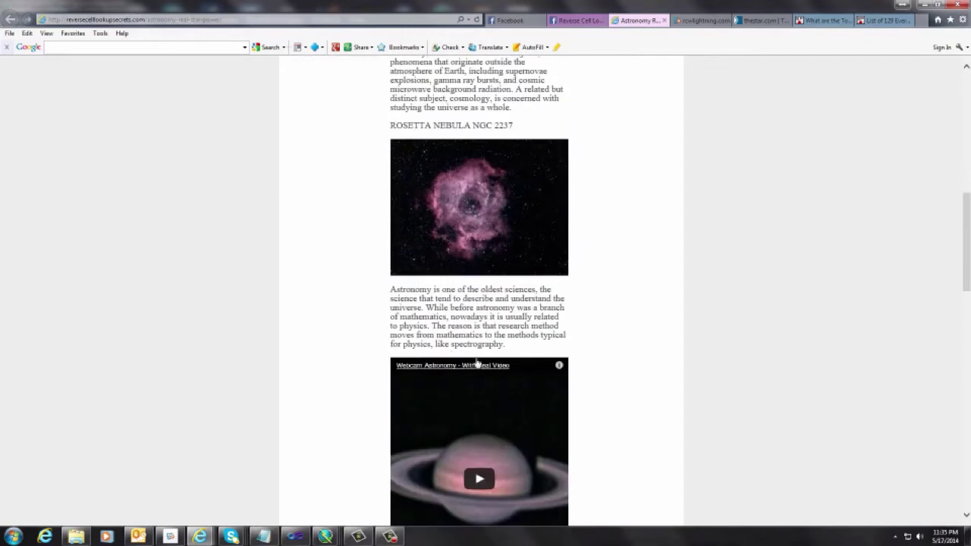
{"action": "scroll", "coordinate": [220, 348], "scroll_direction": "down", "scroll_amount": 5}
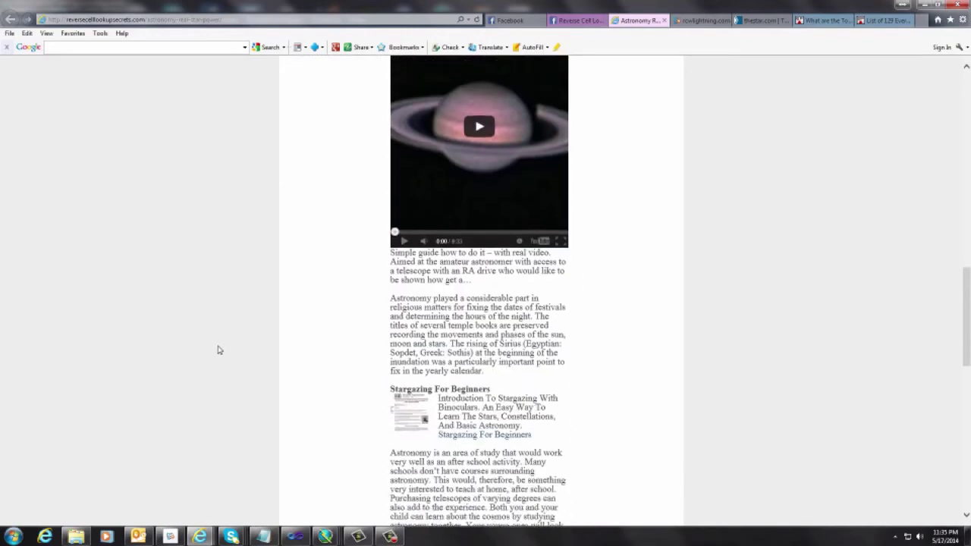
{"action": "scroll", "coordinate": [342, 360], "scroll_direction": "down", "scroll_amount": 4}
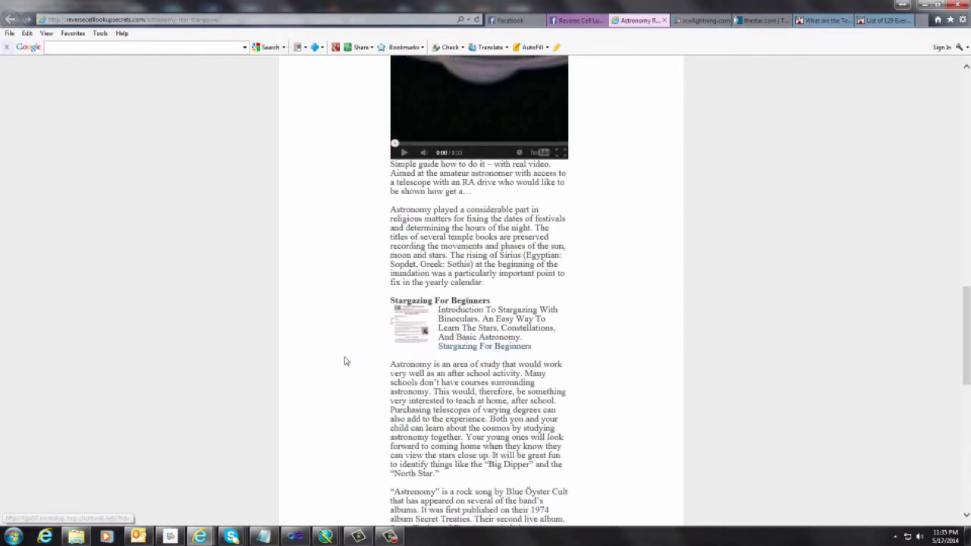
{"action": "scroll", "coordinate": [486, 401], "scroll_direction": "down", "scroll_amount": 1}
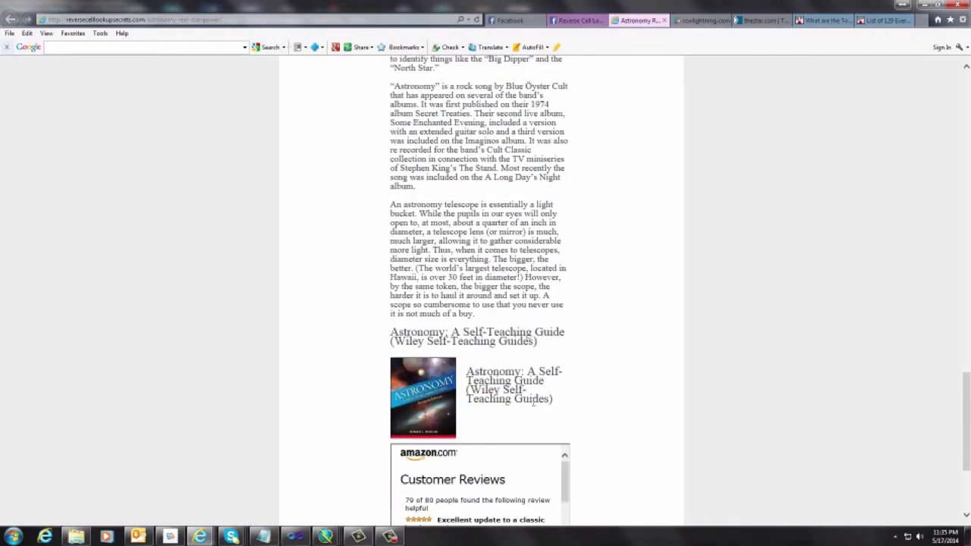
{"action": "scroll", "coordinate": [528, 402], "scroll_direction": "up", "scroll_amount": 6}
{"action": "scroll", "coordinate": [528, 402], "scroll_direction": "up", "scroll_amount": 10}
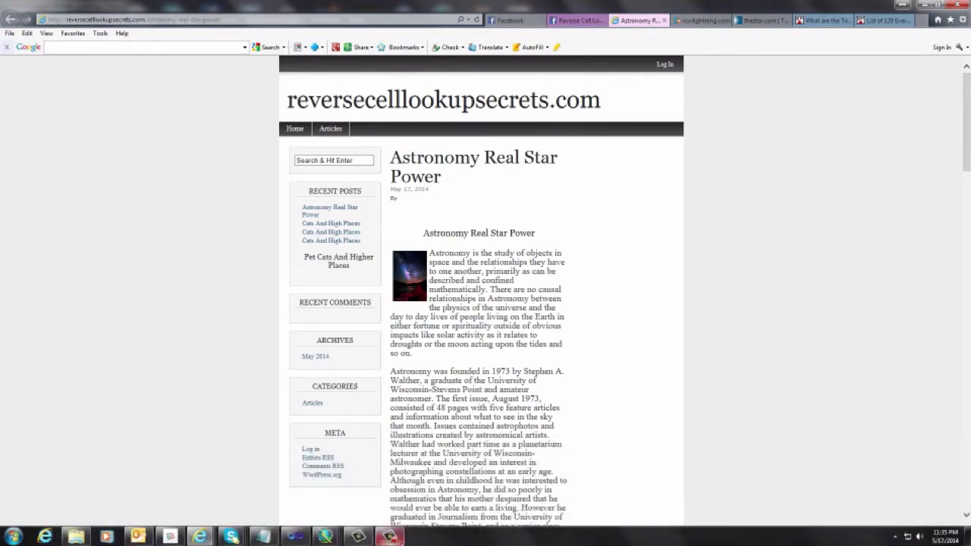
Switch back to Rapid Content Wizard, close the posting and preview windows, and return to its main window
{"action": "mouse_move", "coordinate": [325, 536]}
{"action": "left_click", "coordinate": [229, 494]}
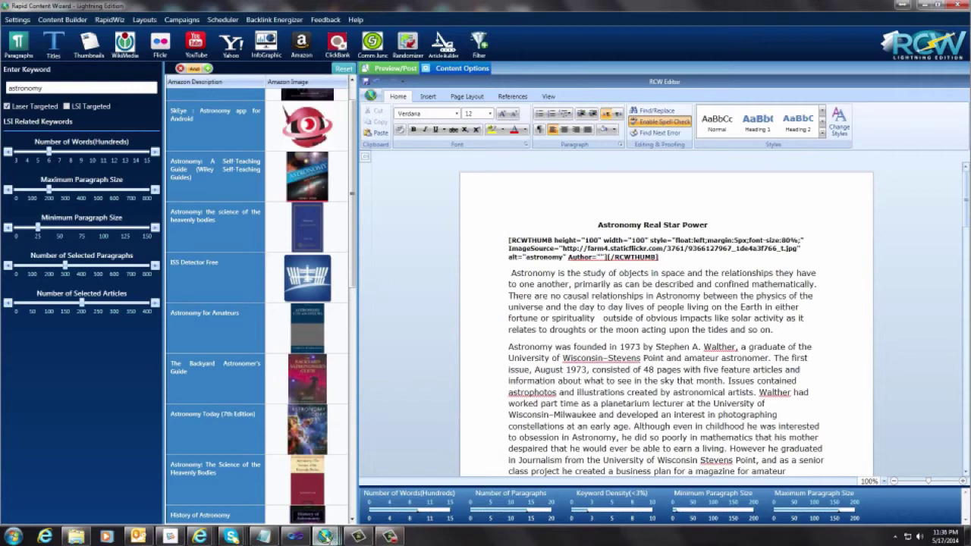
{"action": "mouse_move", "coordinate": [330, 530]}
{"action": "left_click", "coordinate": [484, 452]}
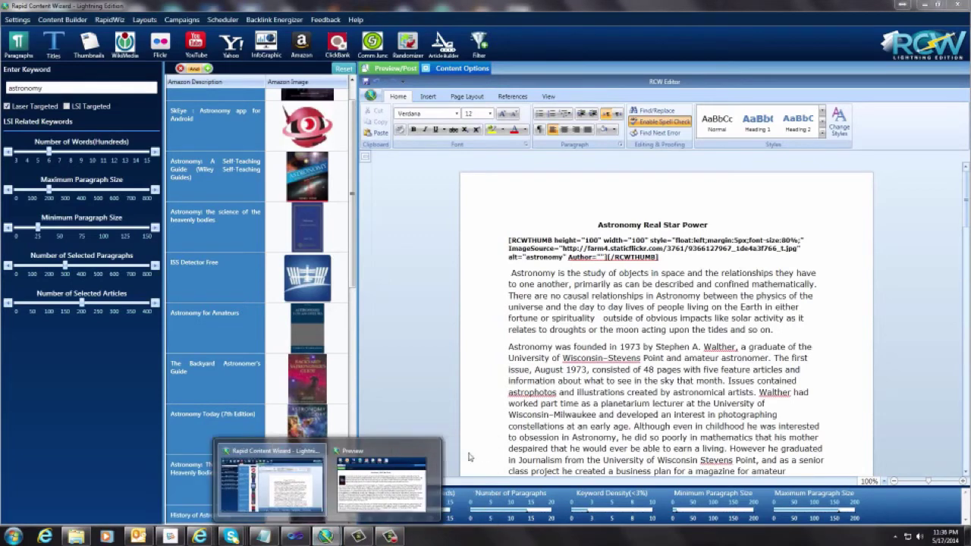
{"action": "left_click", "coordinate": [428, 453]}
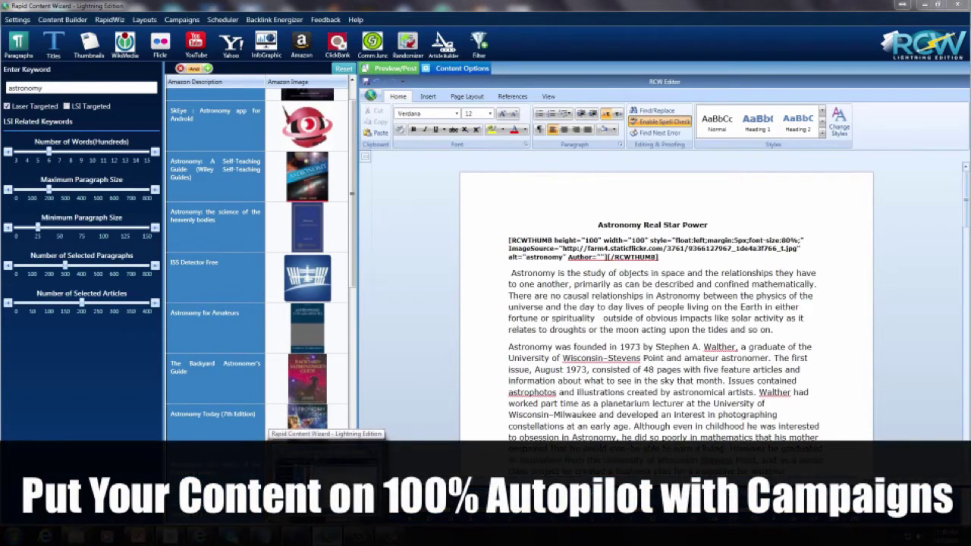
{"action": "left_click", "coordinate": [329, 472]}
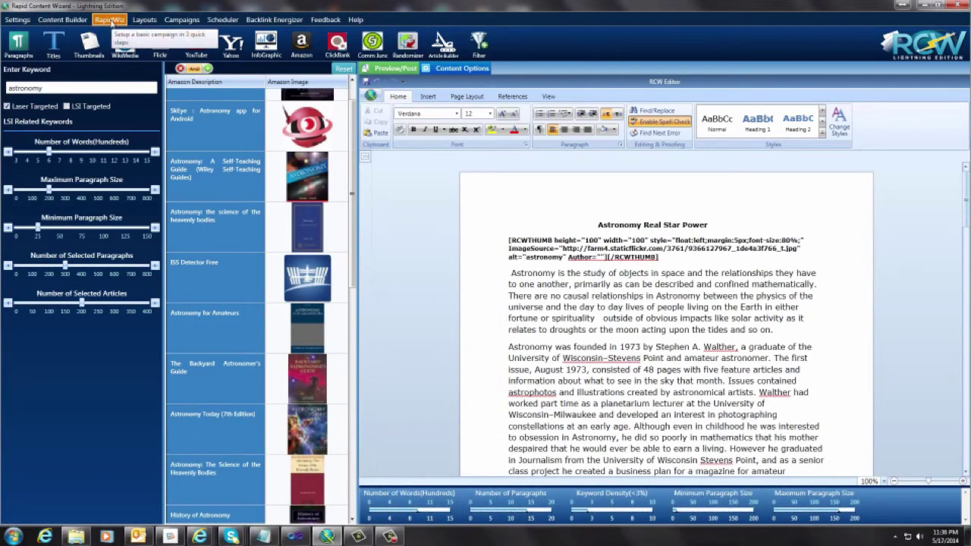
Start a RapidWiz campaign and enter "astronomy" as its keyword, continuing to the WordPress website step
{"action": "left_click", "coordinate": [111, 22]}
{"action": "left_click", "coordinate": [445, 231]}
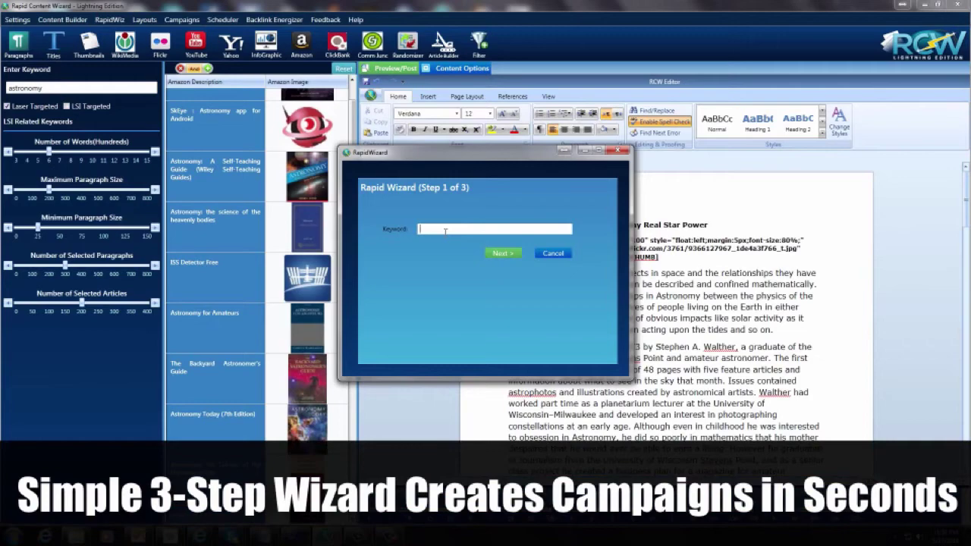
{"action": "type", "text": "astronomy"}
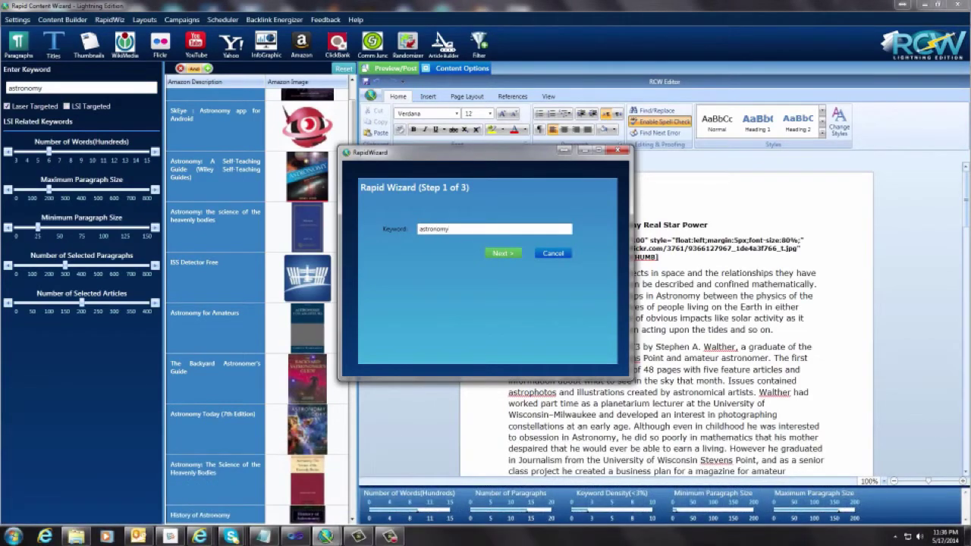
{"action": "left_click", "coordinate": [509, 256]}
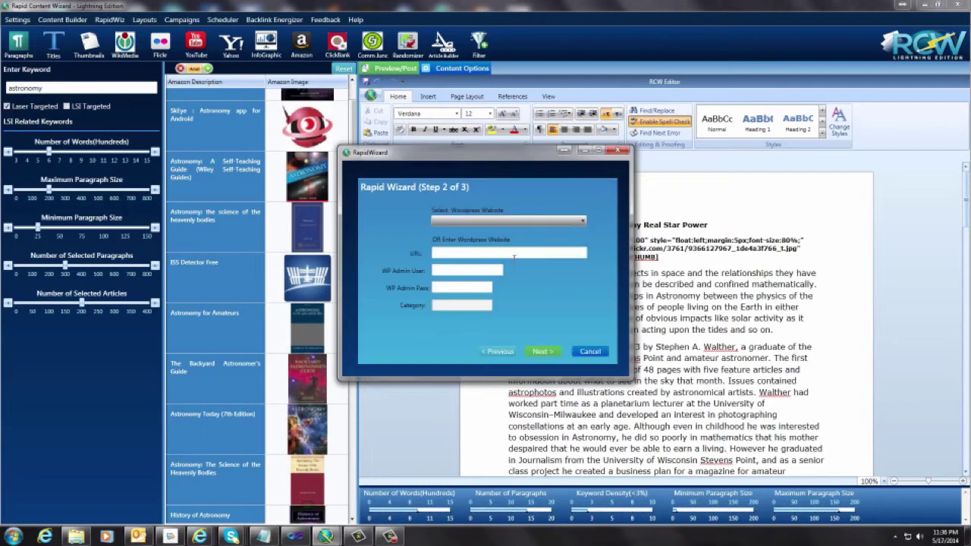
Choose the saved reversecelllookupsecrets.com site with the Articles category, turn off Spin Content and finish the campaign wizard
{"action": "left_click", "coordinate": [529, 222]}
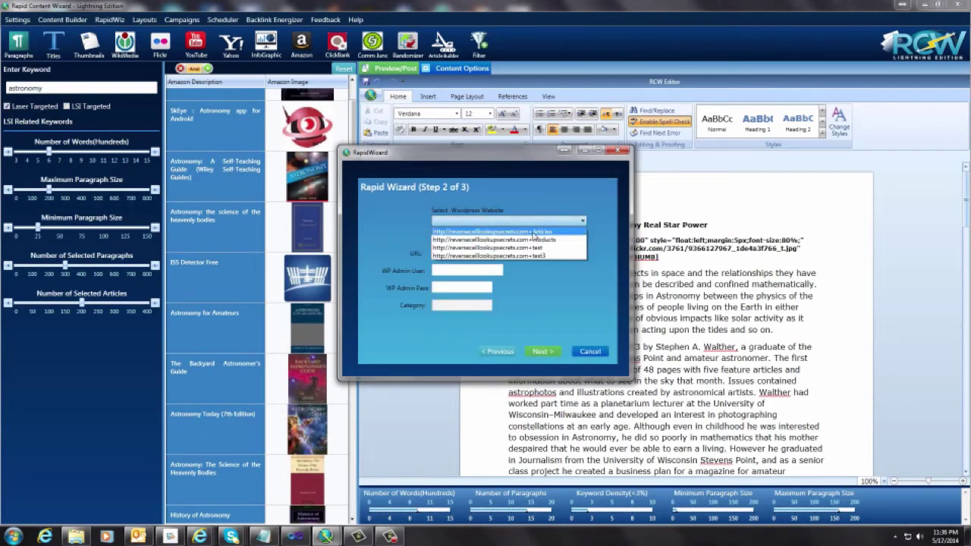
{"action": "left_click", "coordinate": [533, 232]}
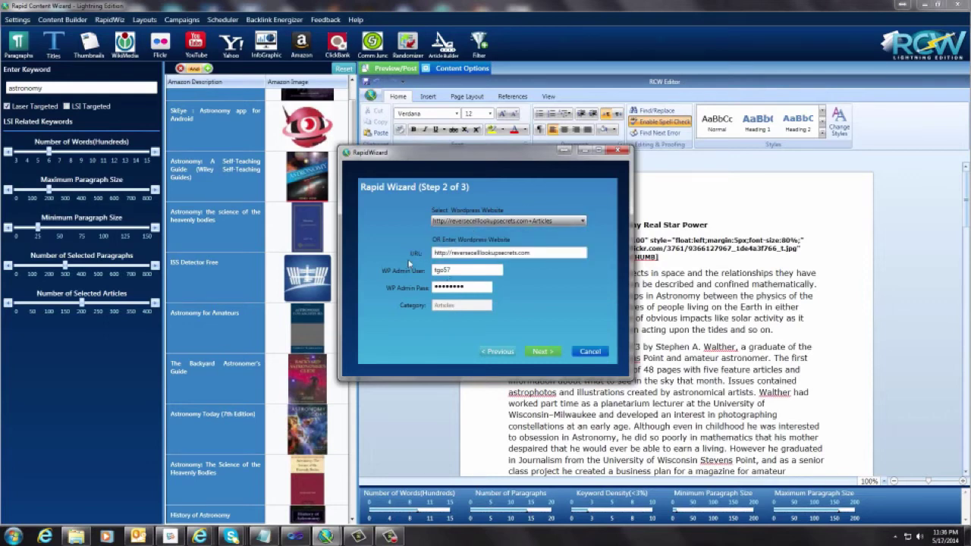
{"action": "left_click", "coordinate": [550, 357]}
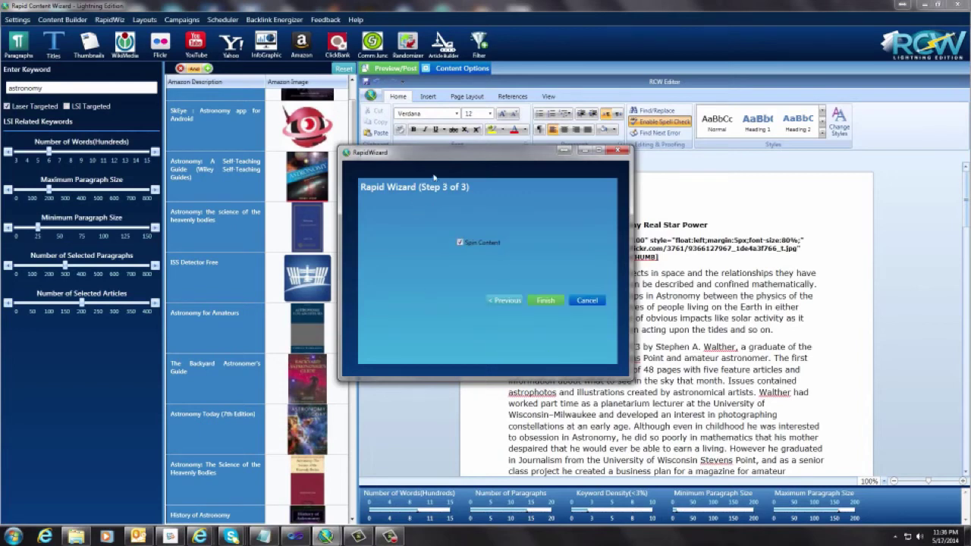
{"action": "left_click", "coordinate": [456, 243]}
{"action": "left_click", "coordinate": [546, 301]}
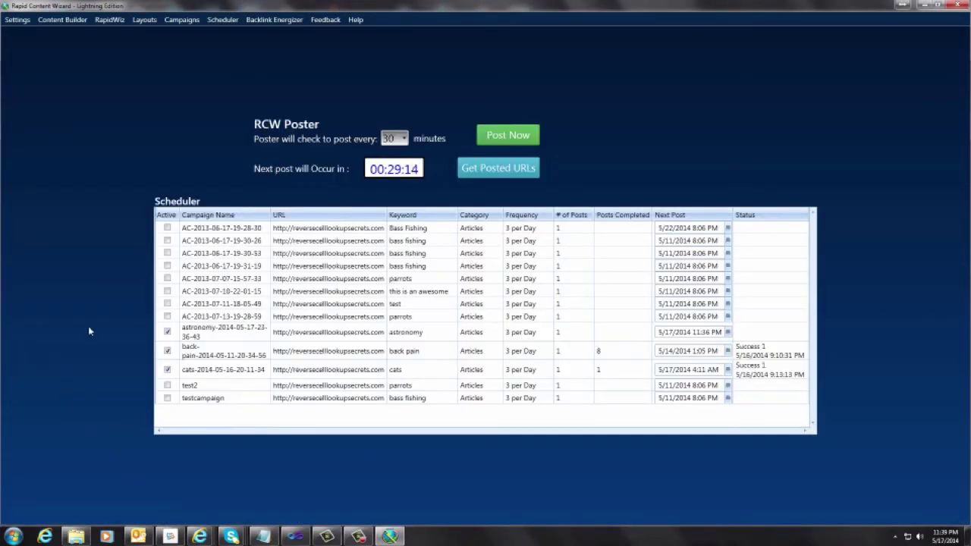
{"action": "left_click", "coordinate": [224, 336]}
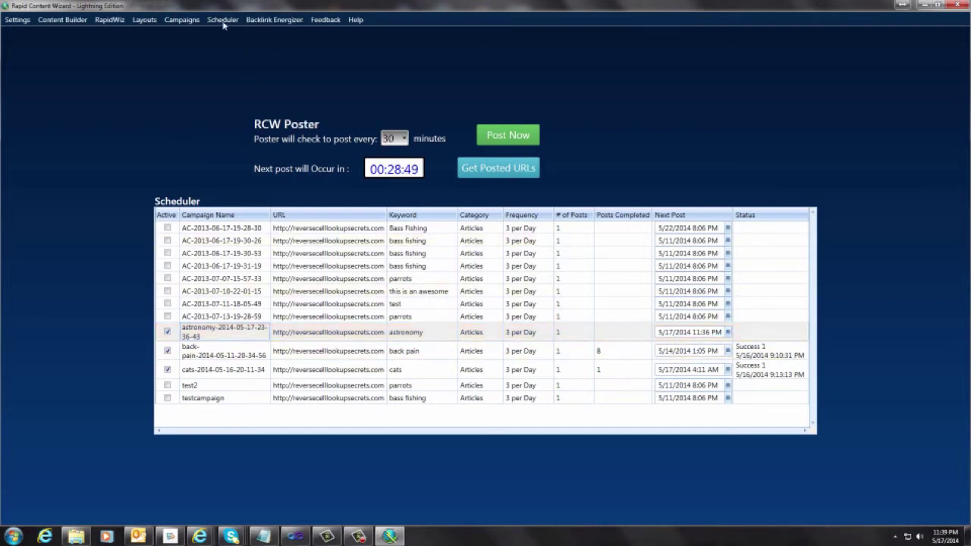
{"action": "left_click", "coordinate": [186, 21]}
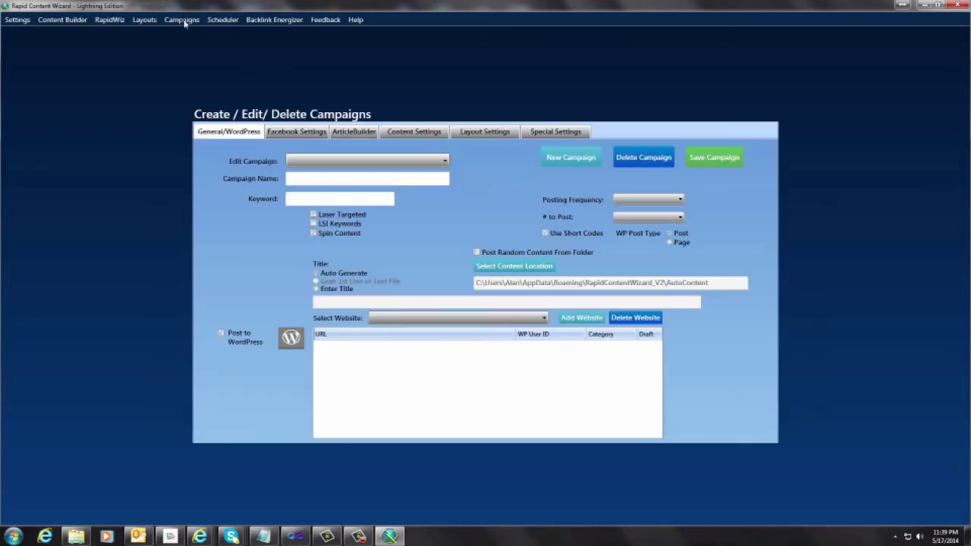
{"action": "left_click", "coordinate": [387, 162]}
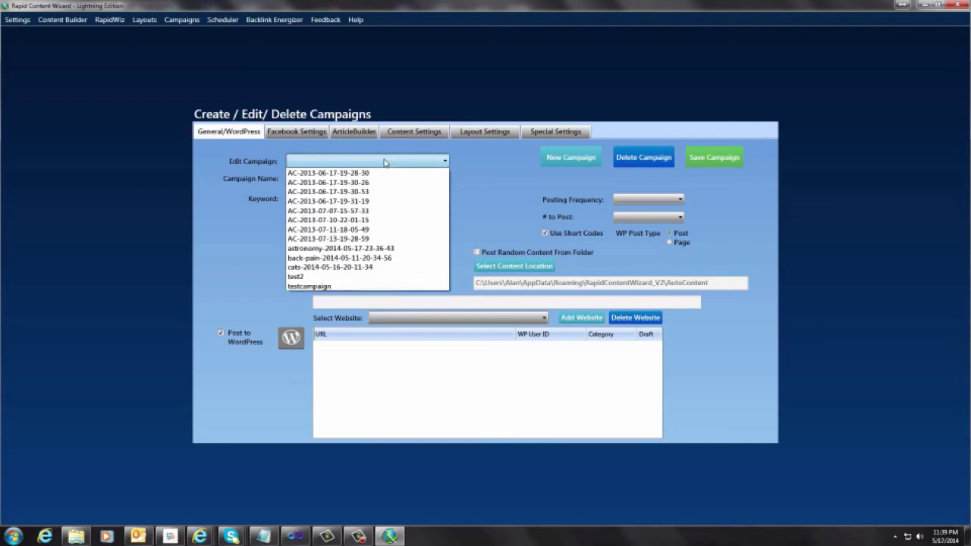
{"action": "left_click", "coordinate": [367, 248]}
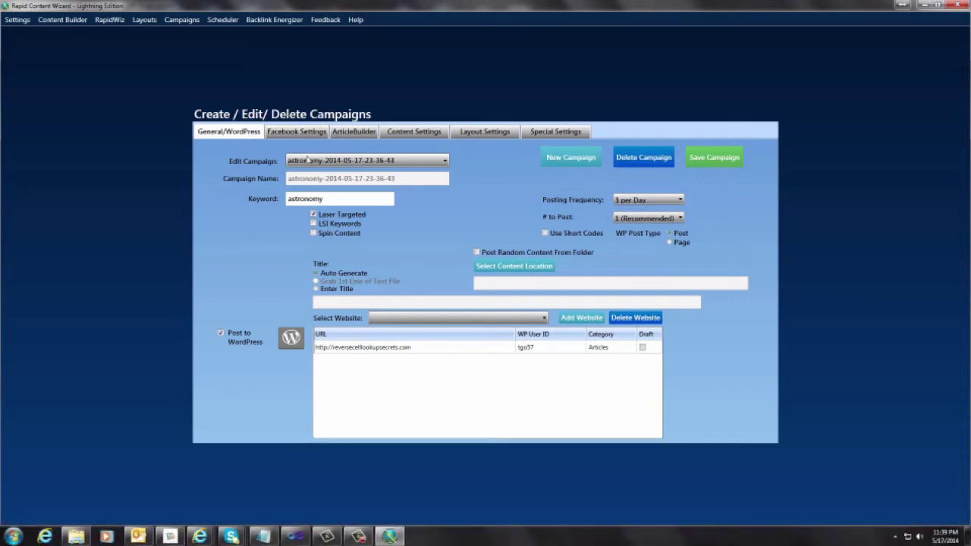
Look through the astronomy campaign's Facebook, ArticleBuilder, content, layout and special settings, including Amazon API, YouTube, ClickBank and OnlyWire
{"action": "left_click", "coordinate": [300, 135]}
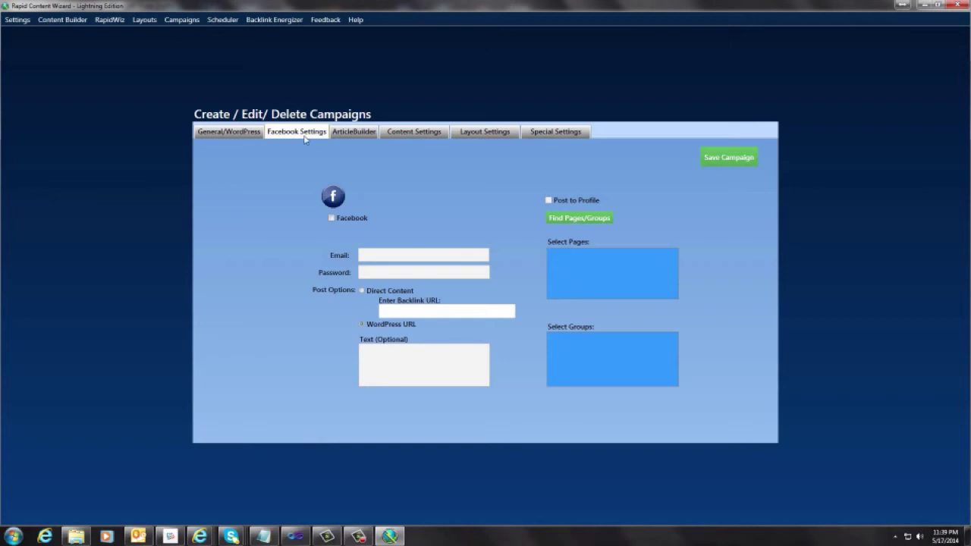
{"action": "left_click", "coordinate": [356, 135]}
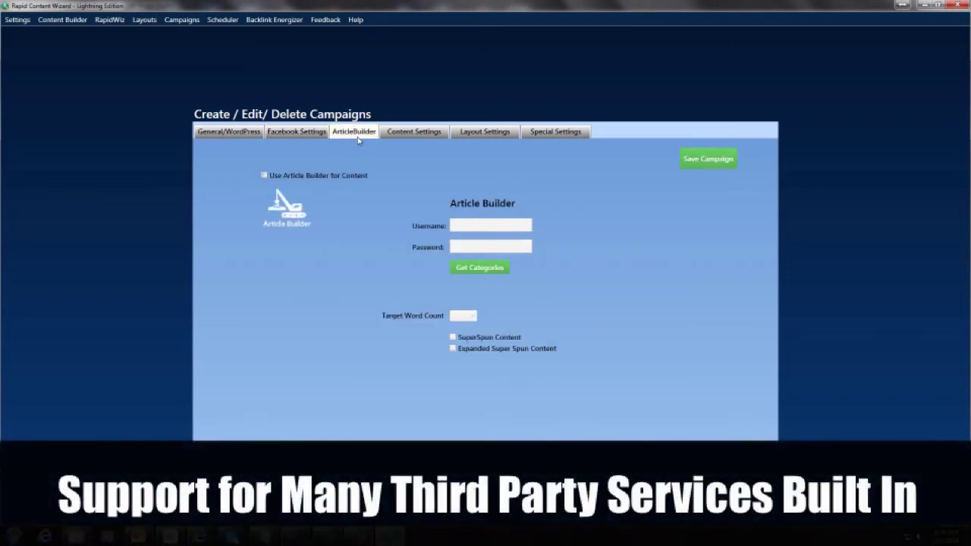
{"action": "left_click", "coordinate": [422, 137]}
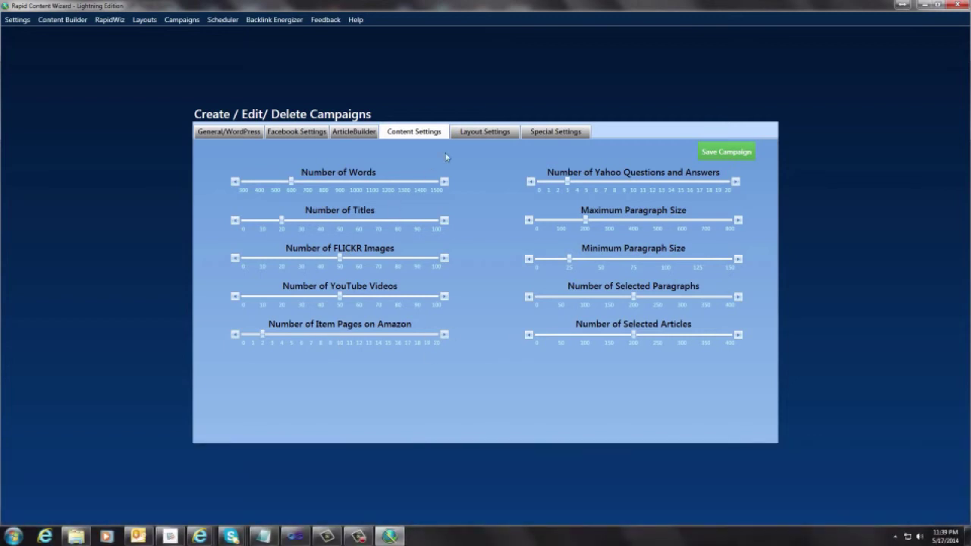
{"action": "left_click", "coordinate": [484, 134]}
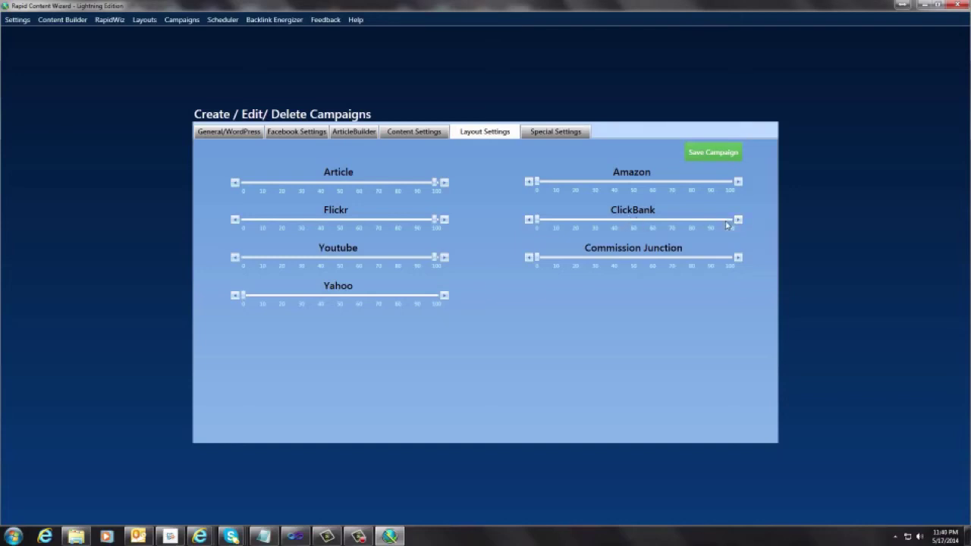
{"action": "left_click", "coordinate": [552, 135]}
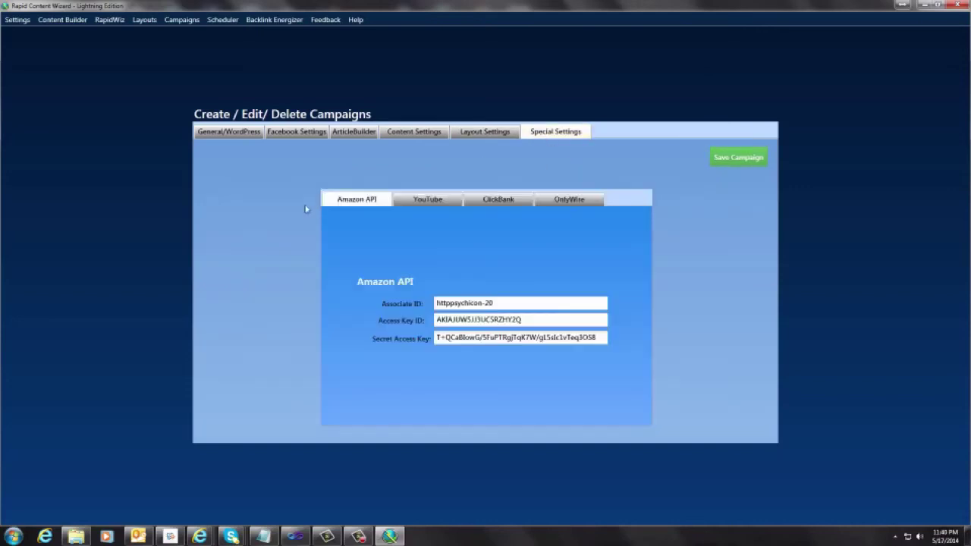
{"action": "left_click", "coordinate": [442, 202]}
{"action": "left_click", "coordinate": [505, 202]}
{"action": "left_click", "coordinate": [569, 202]}
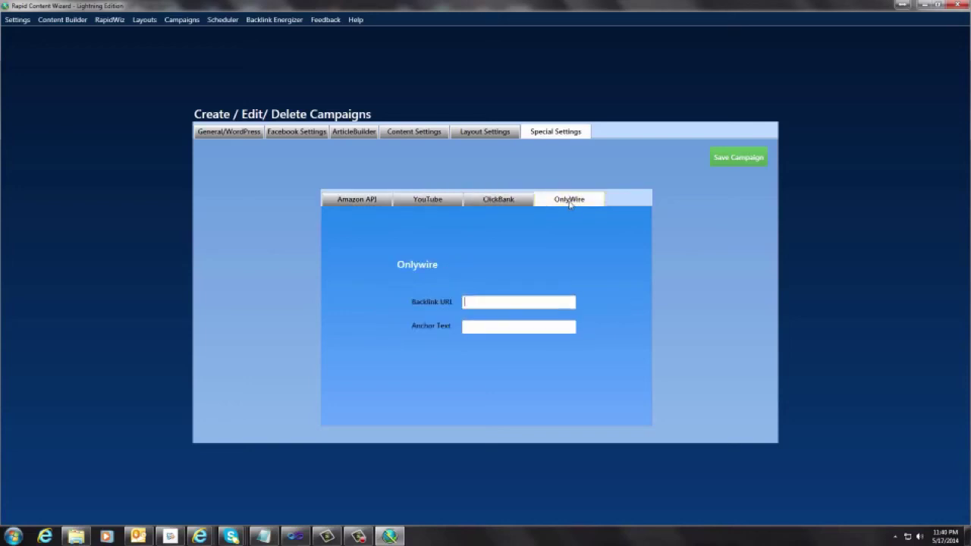